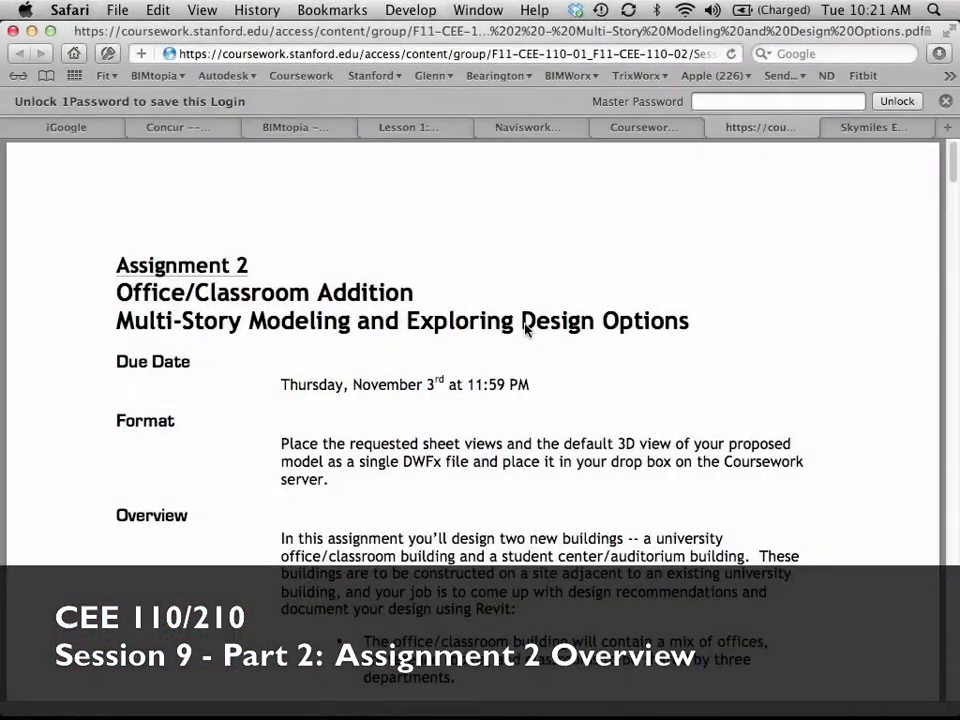
- Scroll the Assignment 2 PDF to Getting Started, then switch Spaces to the Windows desktop
scroll(525, 326, down, 3)
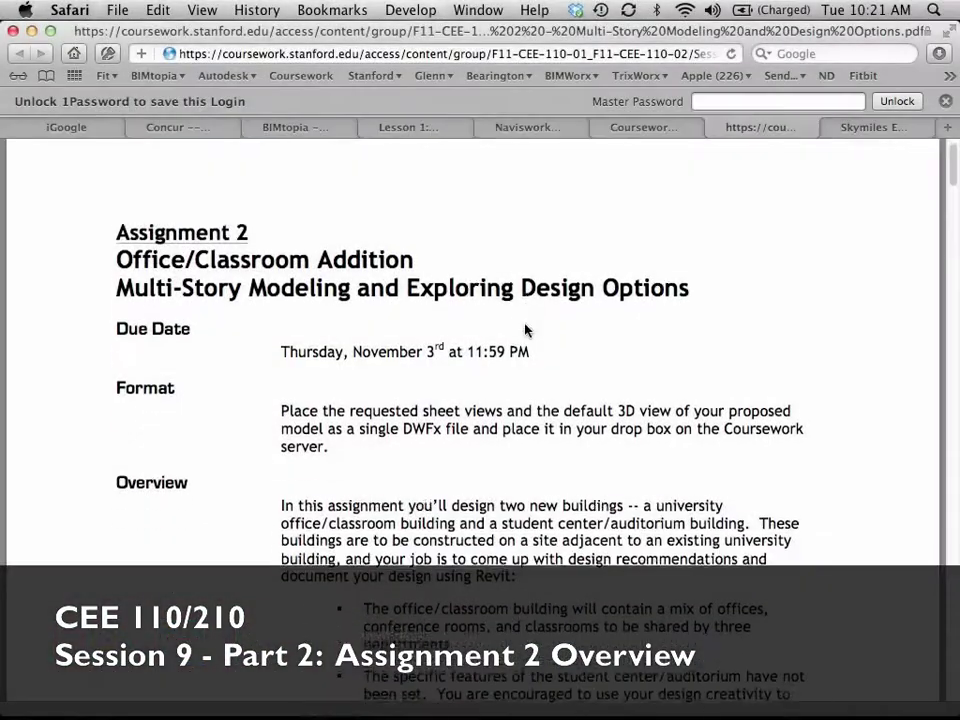
scroll(525, 330, down, 1)
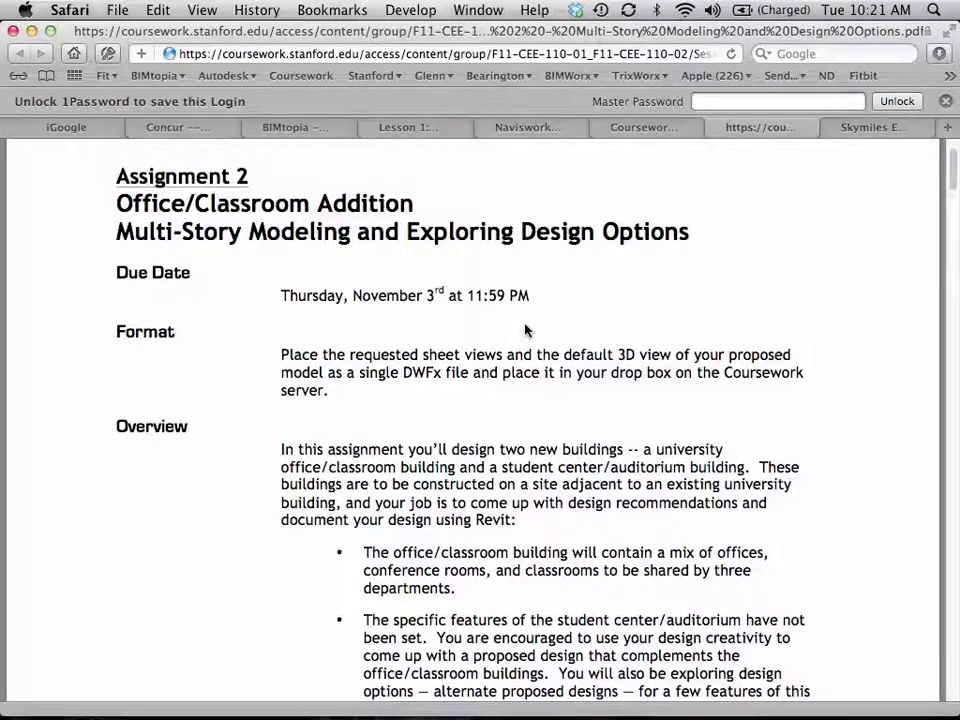
scroll(451, 487, down, 2)
scroll(451, 487, down, 5)
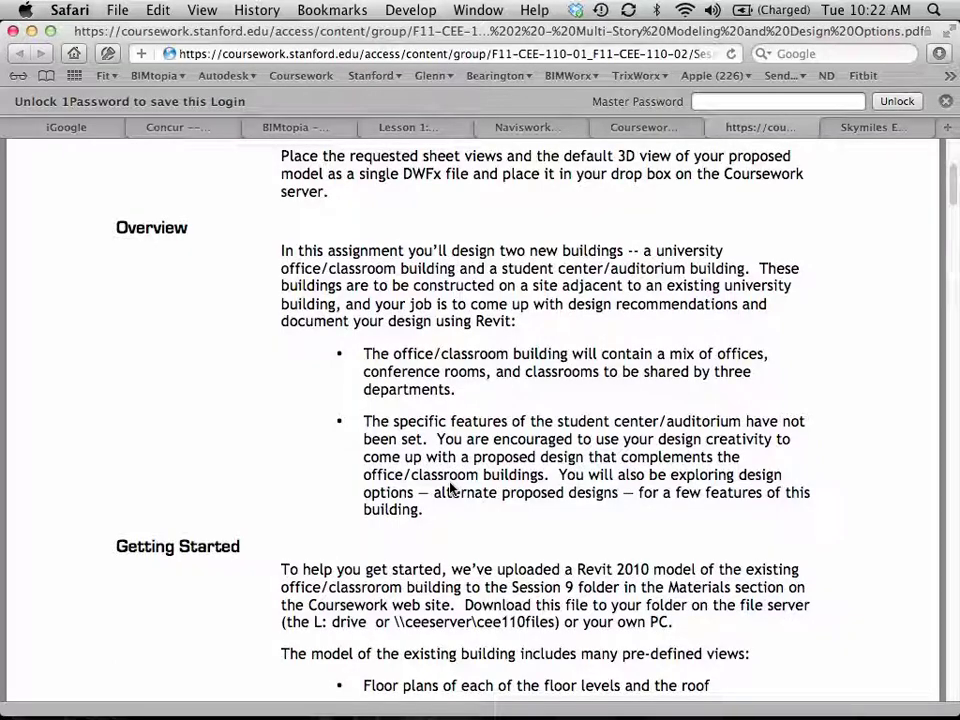
scroll(450, 562, down, 5)
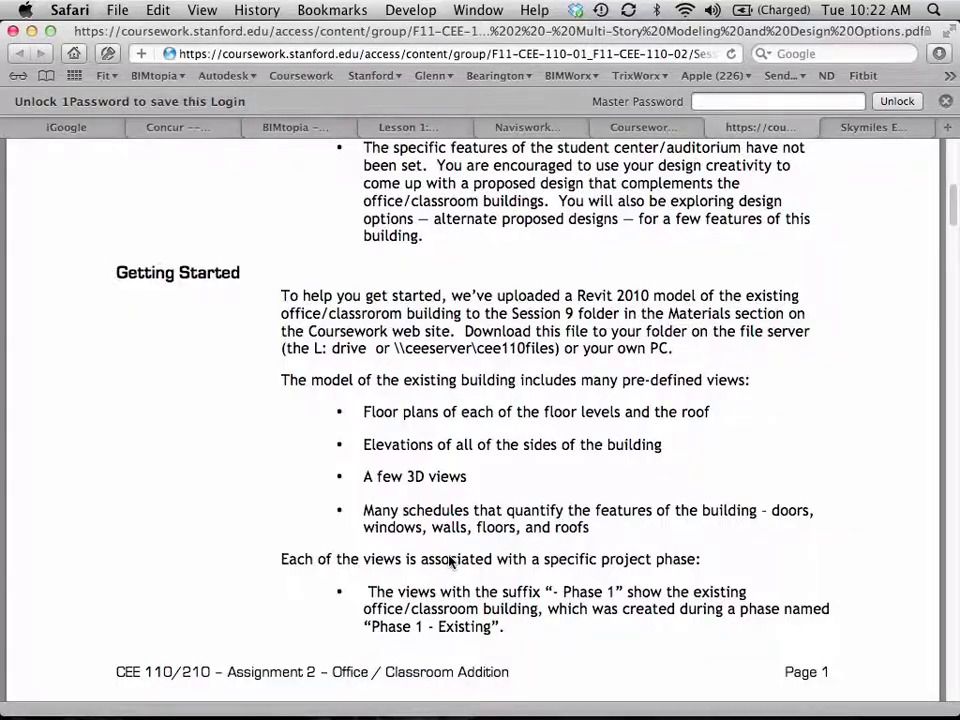
key(ctrl+Right)
key(ctrl+Right)
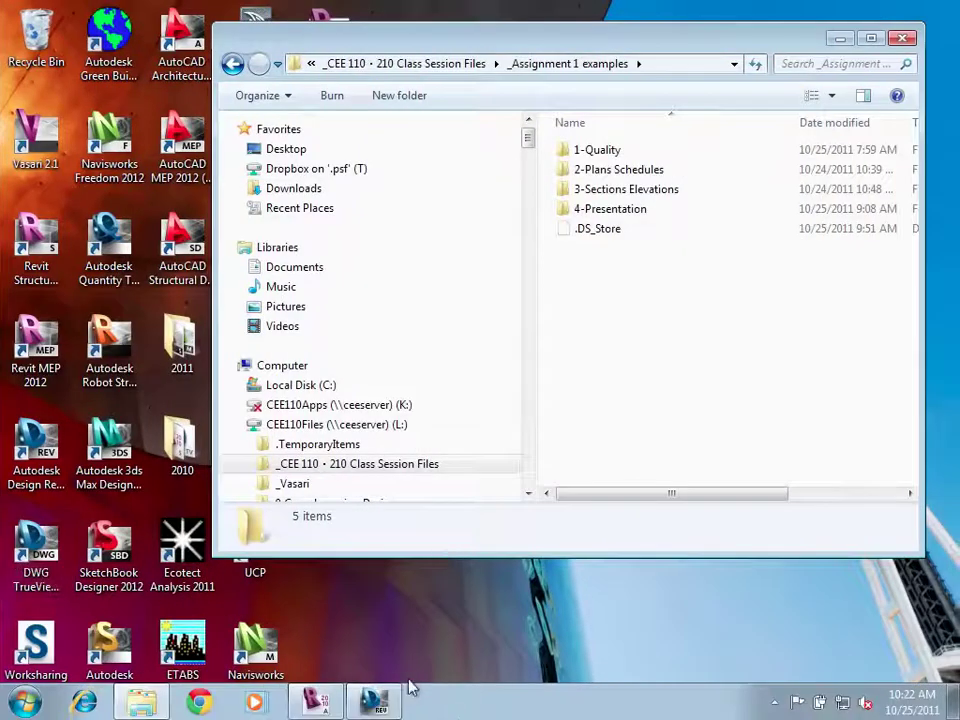
- Bring the Revit project forward and open the 3D Aerial - Phase 1 view
click(318, 700)
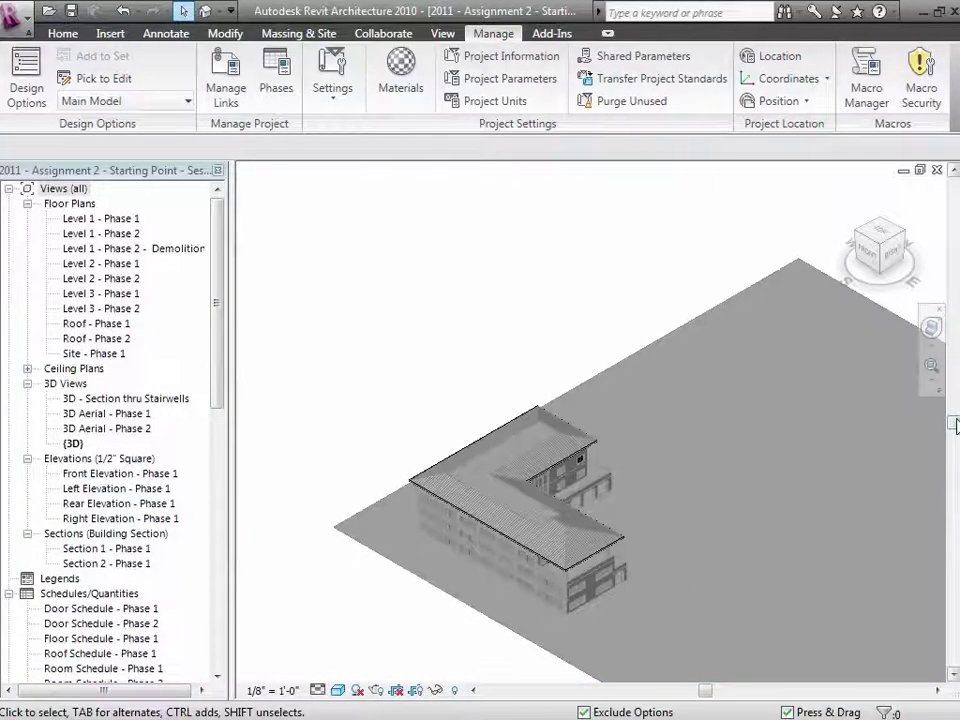
drag(955, 421, 954, 436)
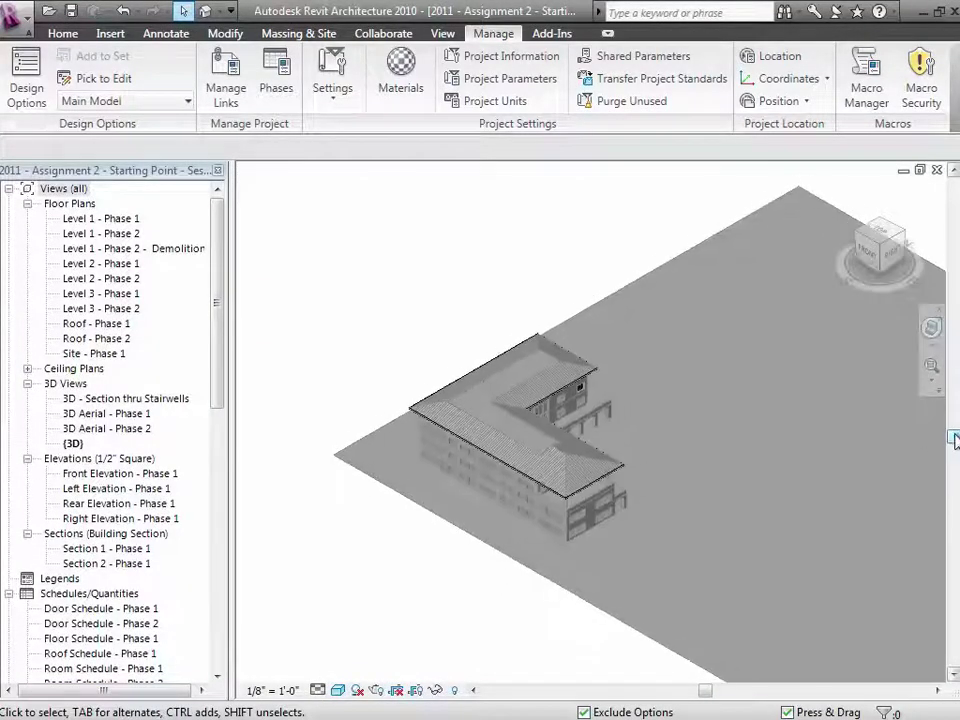
double_click(95, 418)
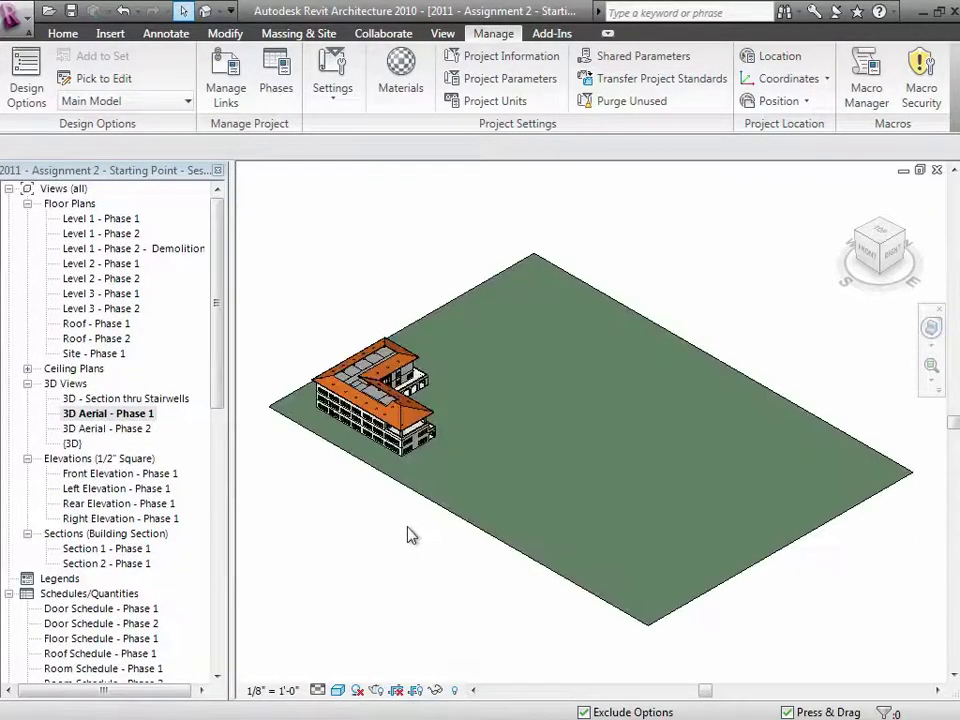
- Zoom in around the existing L-shaped building and orbit to view its front
click(930, 367)
drag(322, 300, 491, 480)
click(931, 328)
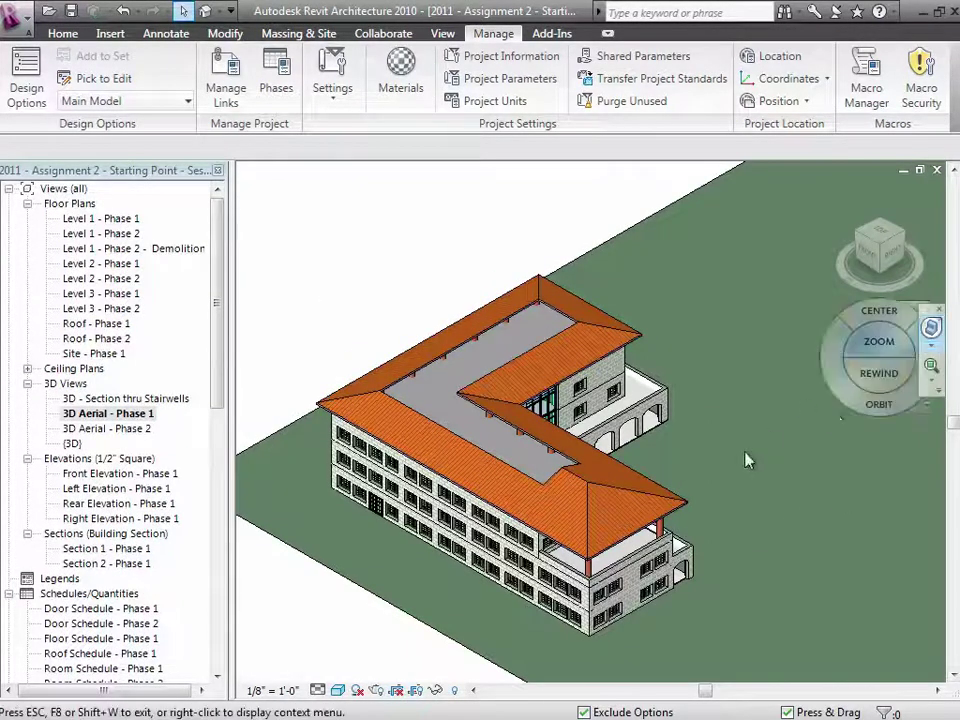
drag(748, 497, 594, 458)
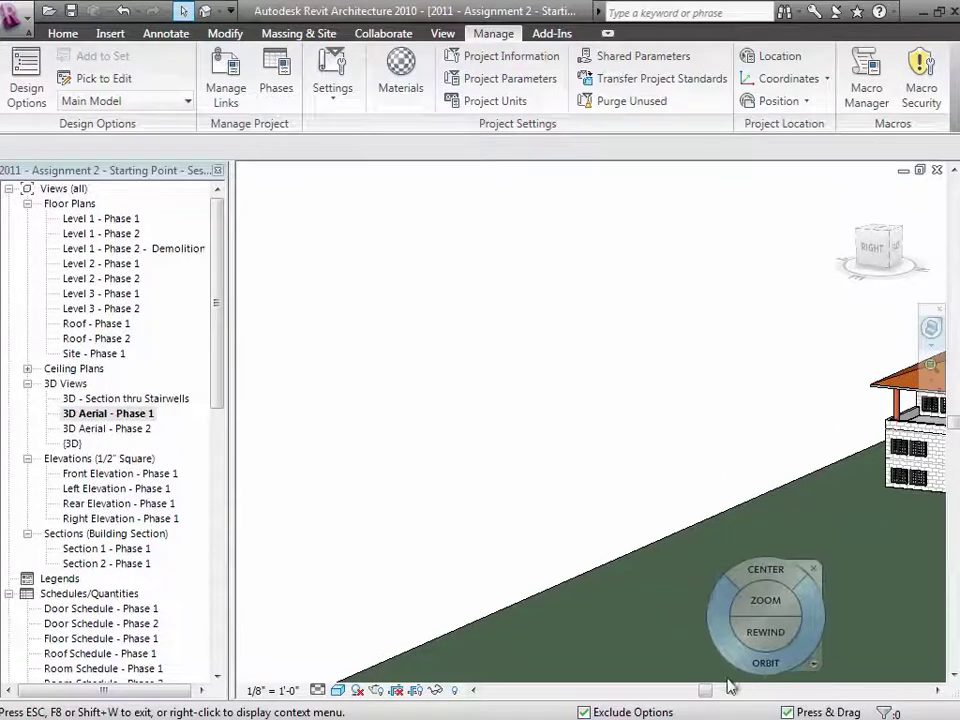
drag(705, 695, 822, 692)
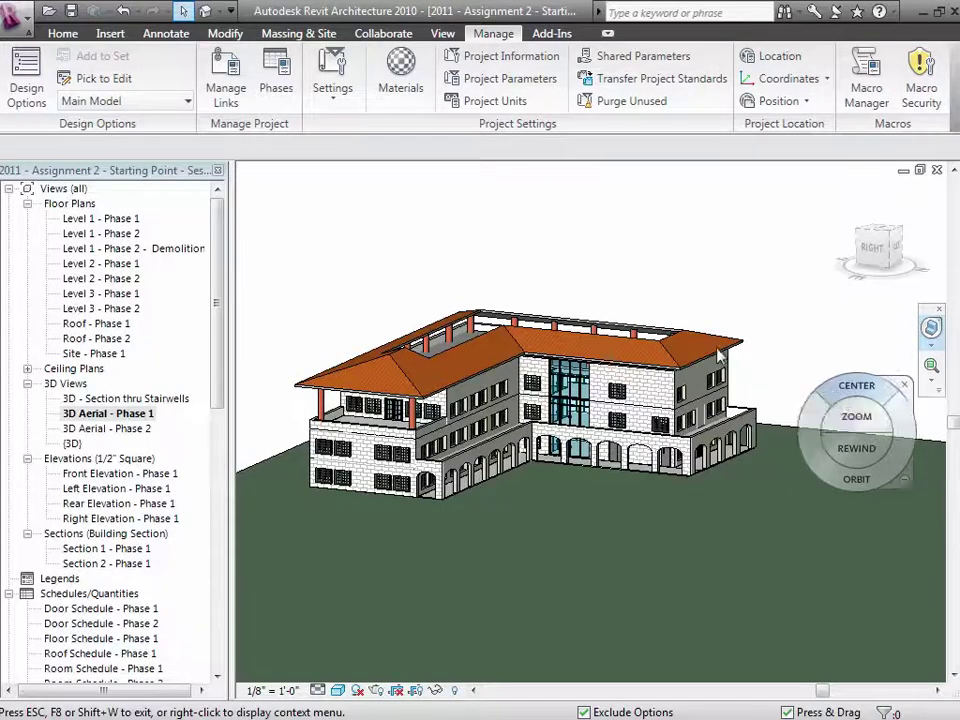
- Open Site - Phase 1, zoom to fit with ZF, then zoom into a region of the site
double_click(113, 356)
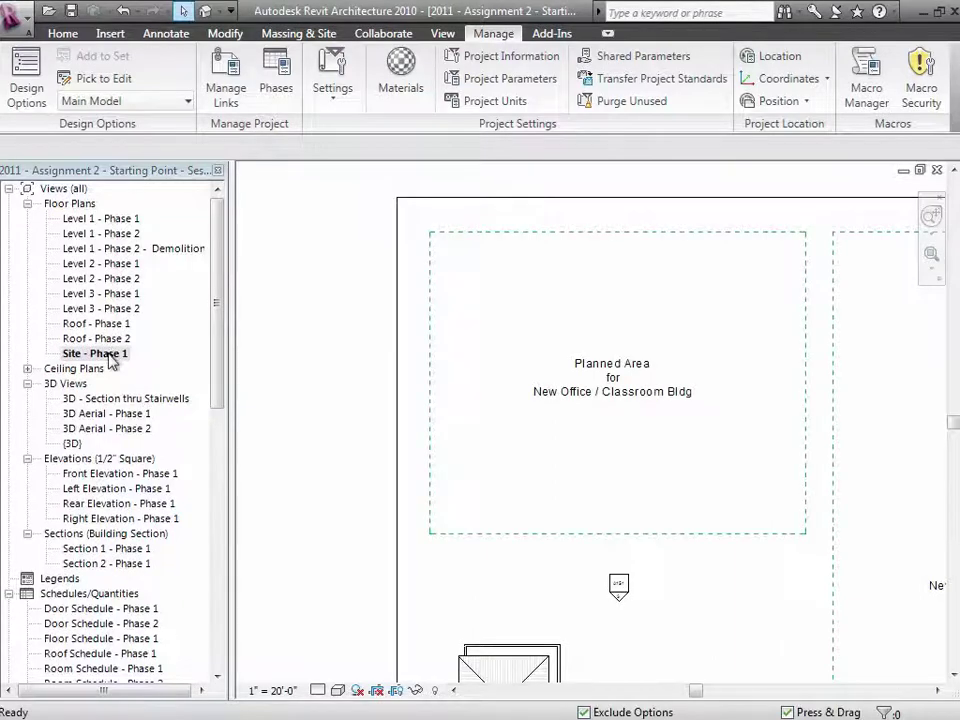
key(z)
key(f)
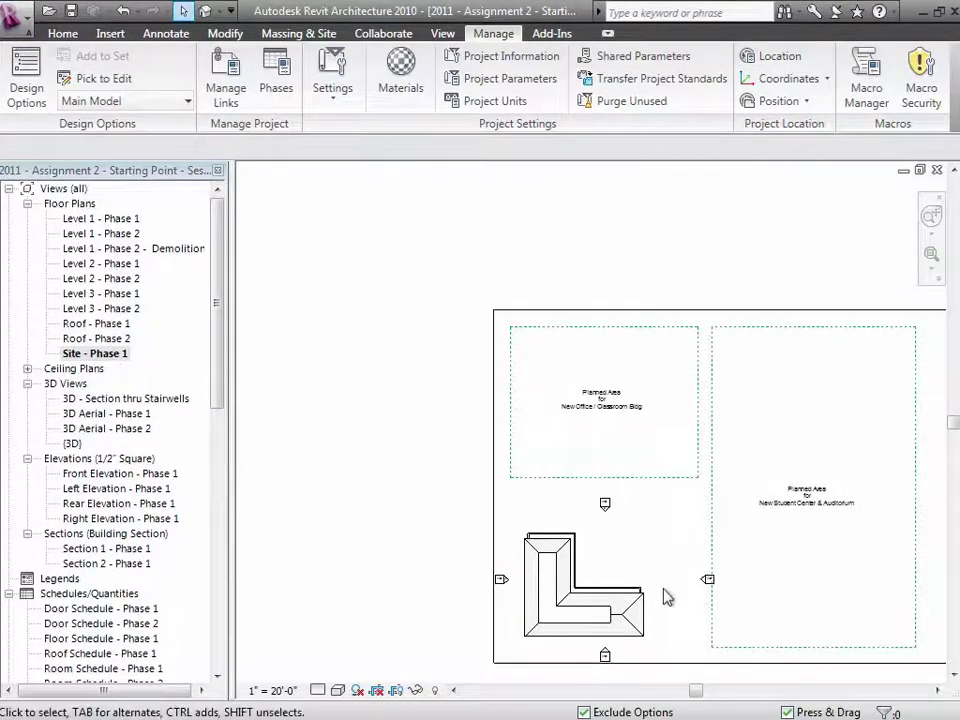
drag(696, 690, 735, 692)
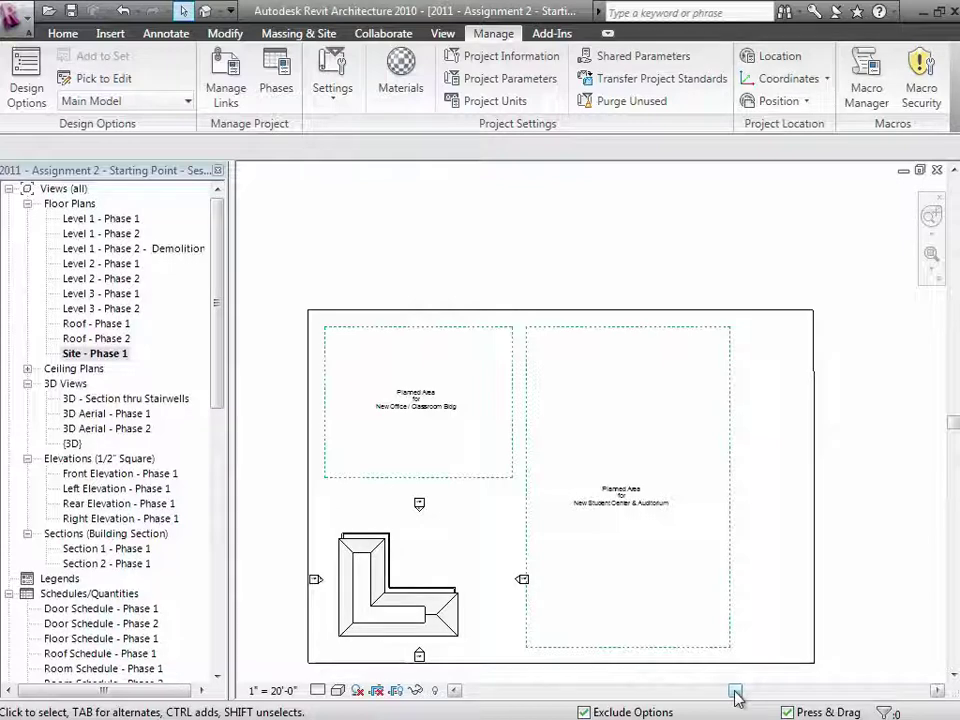
click(931, 256)
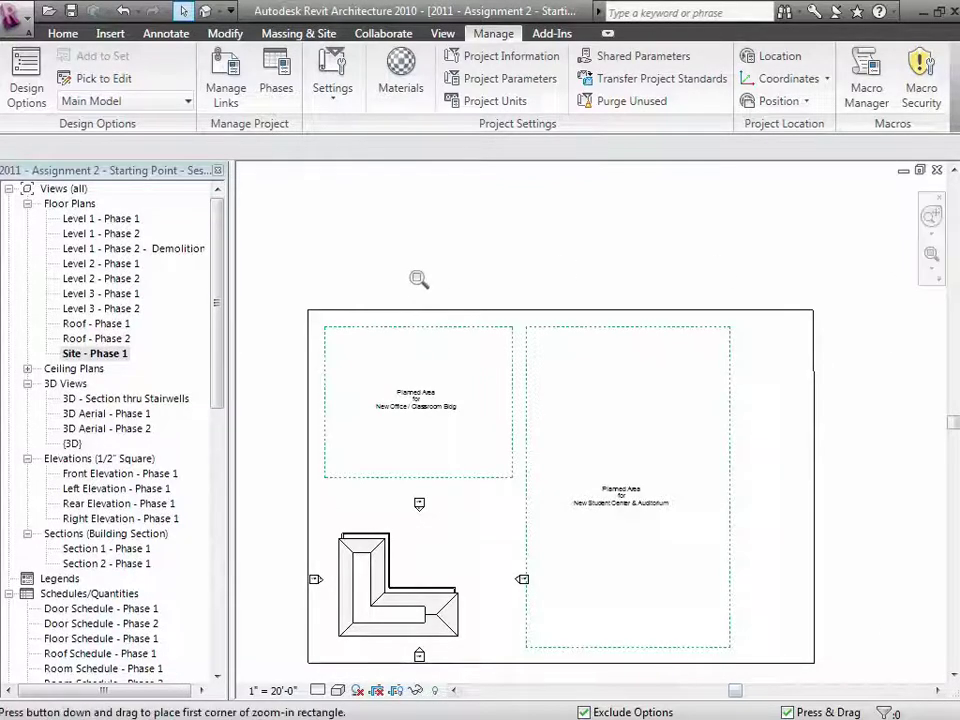
drag(308, 310, 754, 676)
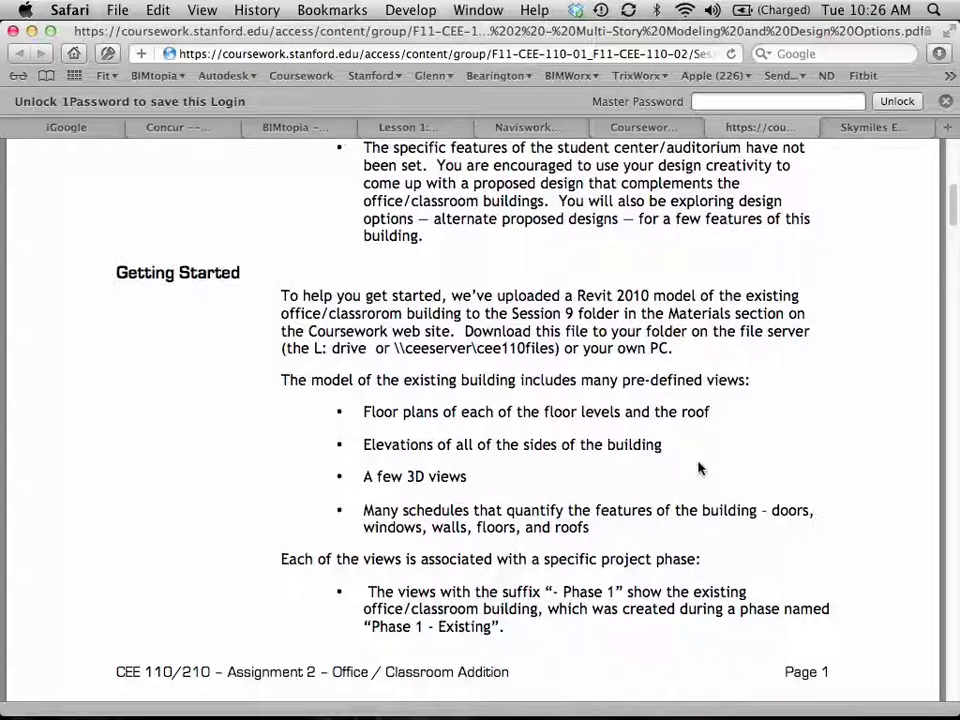
- Scroll the PDF to the section on predefined views and their phases
scroll(670, 563, down, 1)
scroll(670, 563, down, 5)
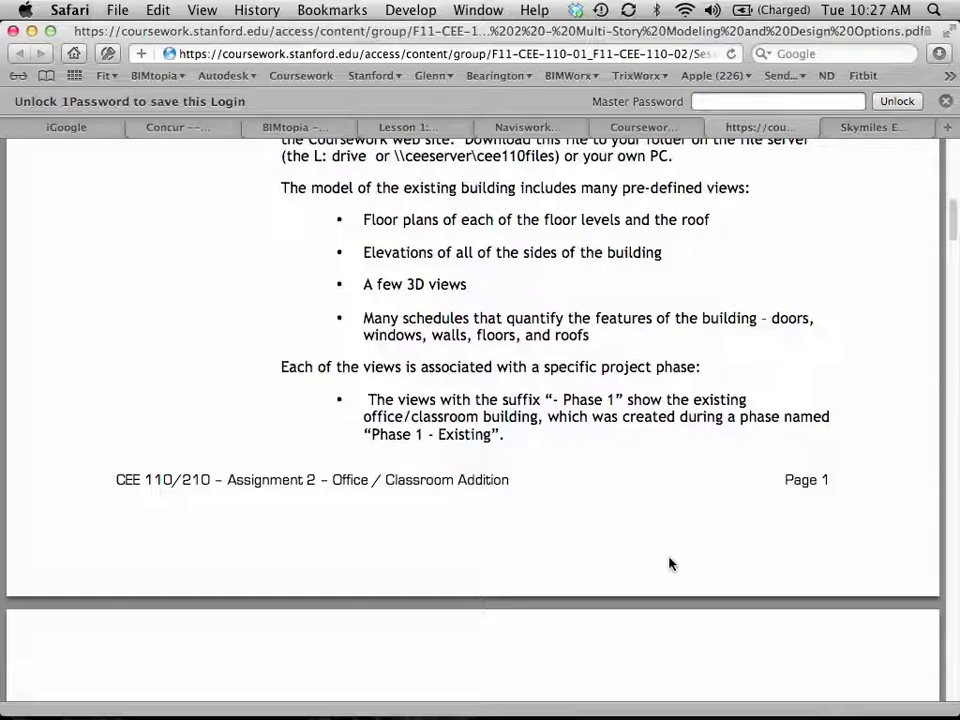
- Switch desktops back to the fullscreen Revit window
key(ctrl+Right)
key(ctrl+Right)
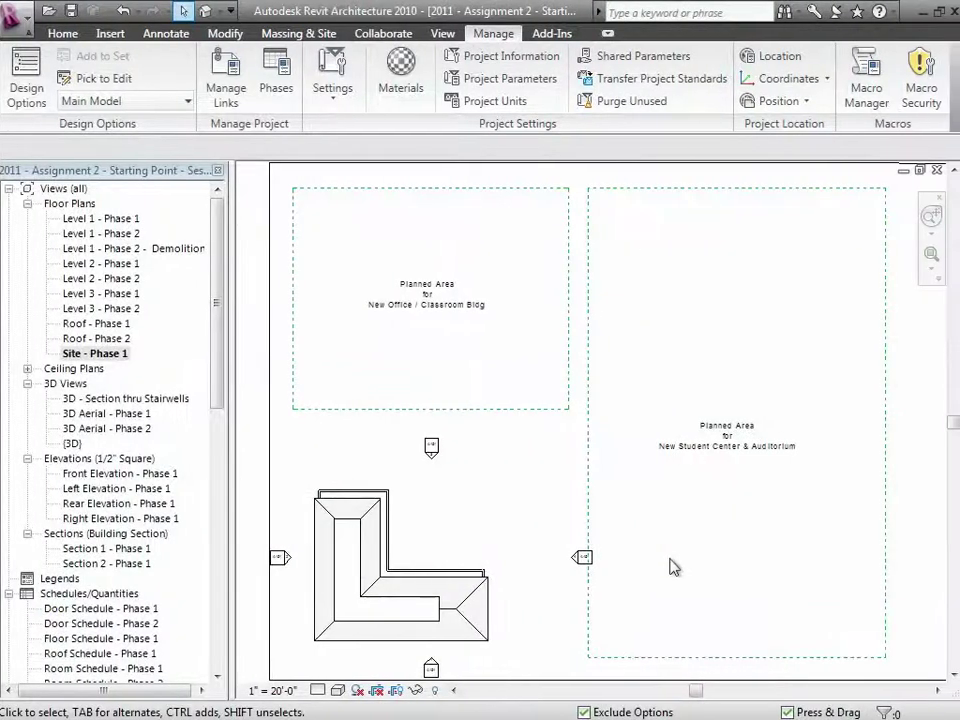
- Open Level 1 - Phase 1, zoom to fit, then zoom in on the L-shaped building
double_click(88, 220)
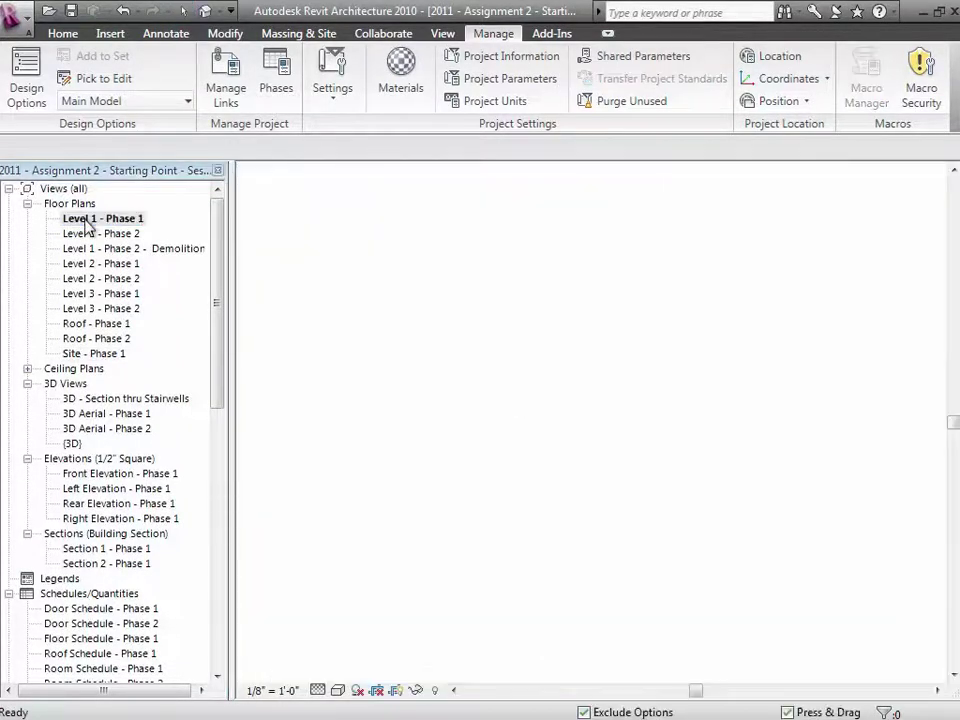
key(z)
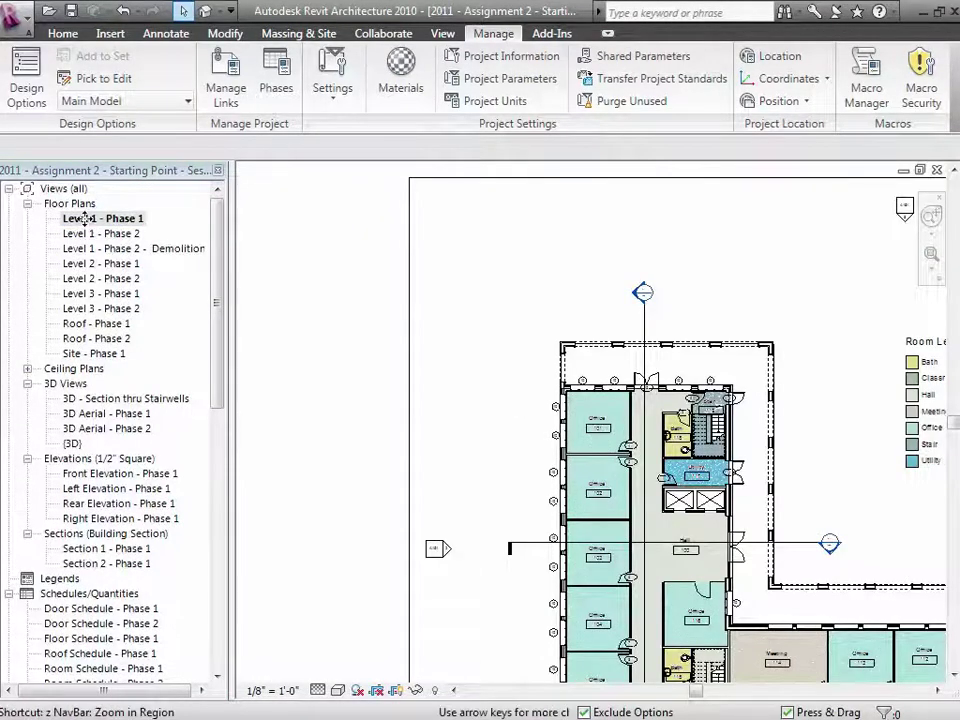
key(f)
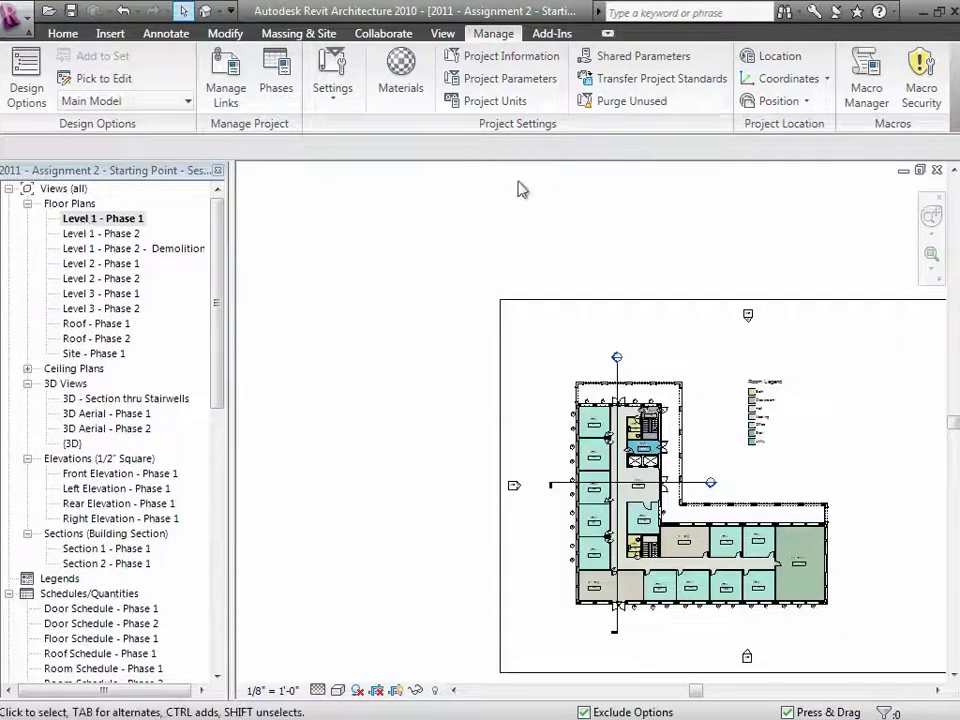
click(930, 258)
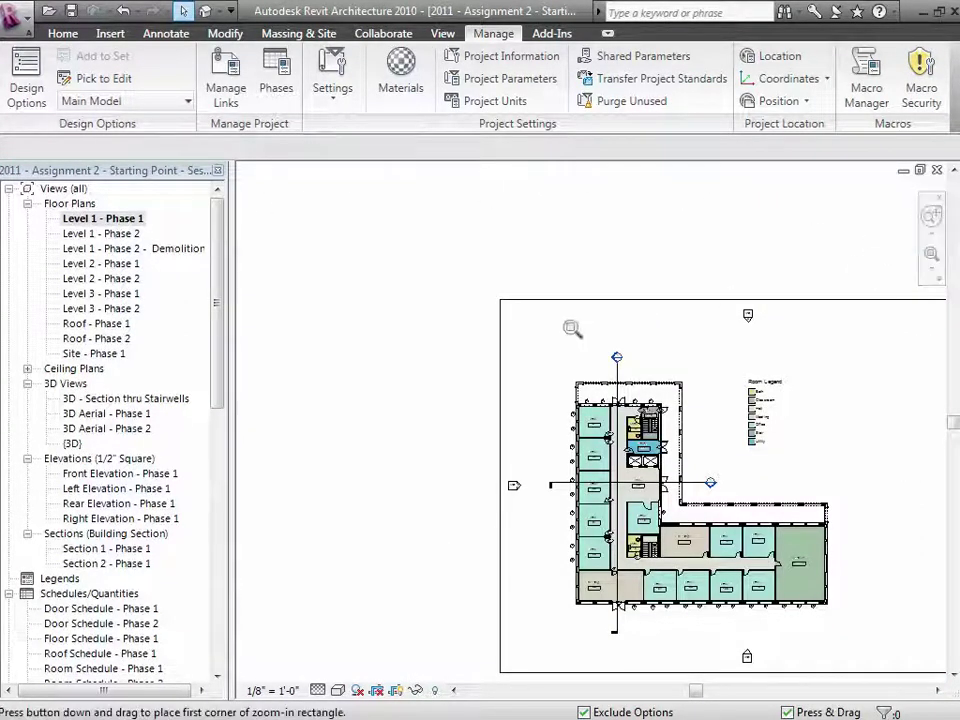
drag(526, 326, 866, 624)
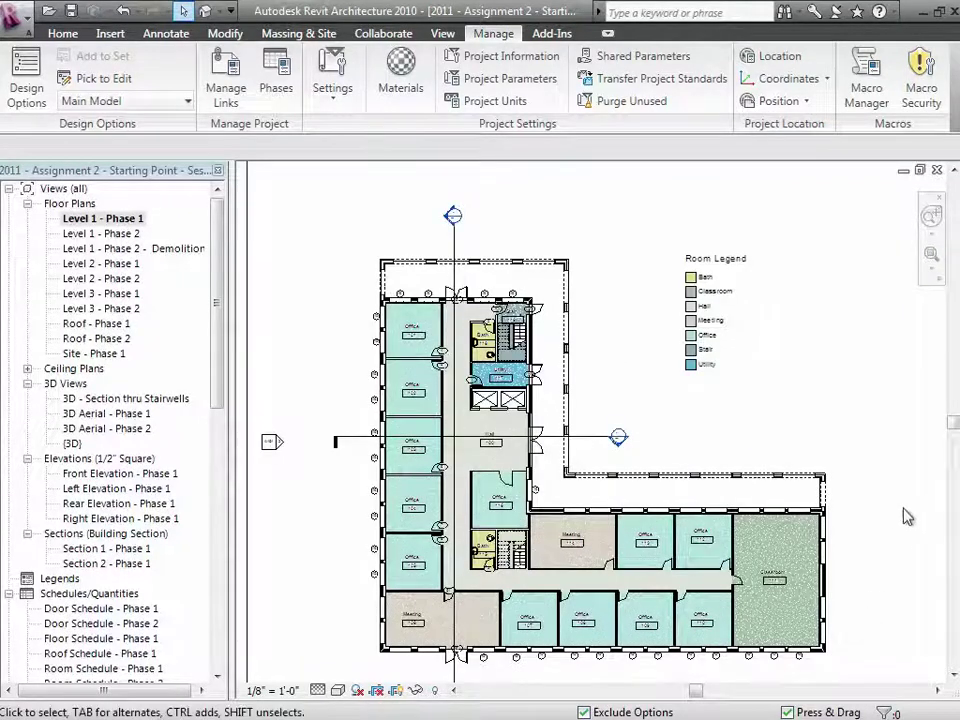
- Zoom closer on the lower wing's rooms, zoom back out, and open Level 1 - Phase 2
click(930, 258)
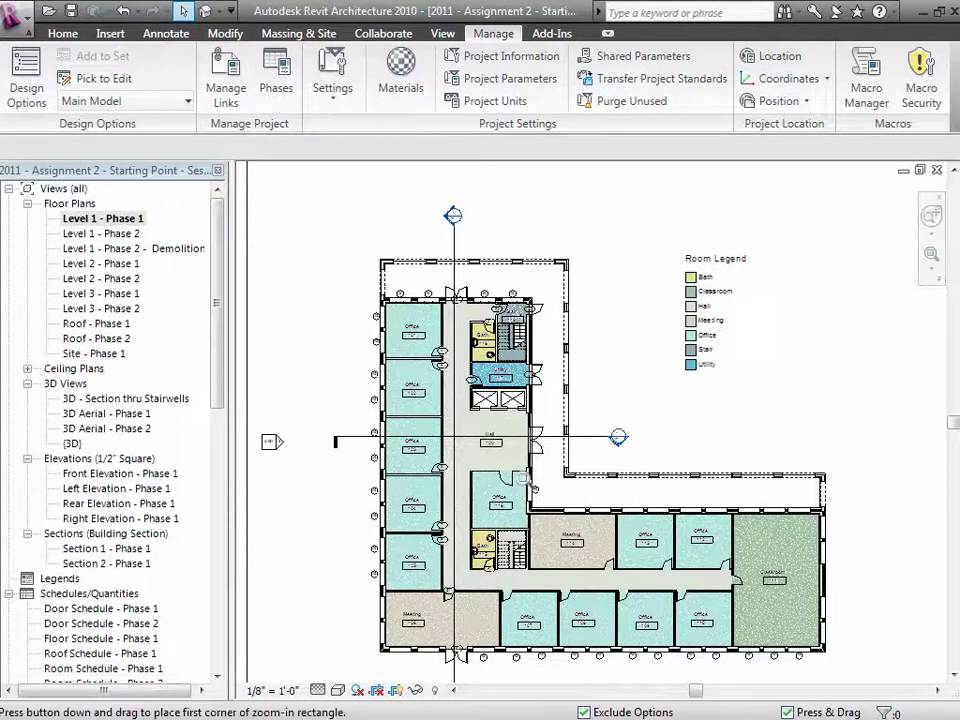
drag(343, 333, 818, 672)
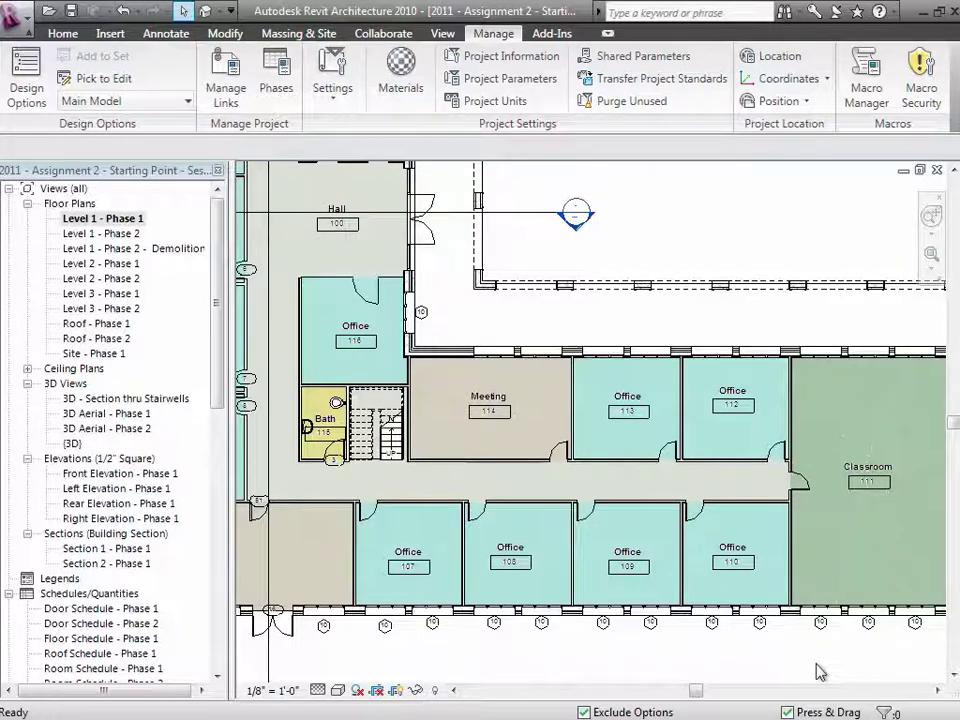
key(z)
key(f)
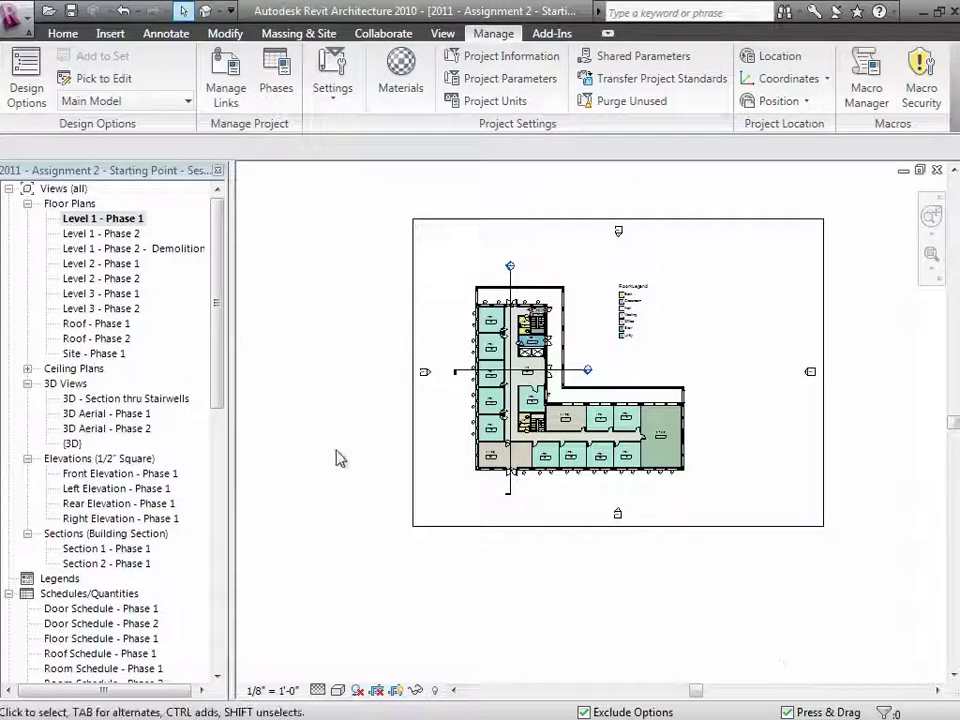
double_click(124, 235)
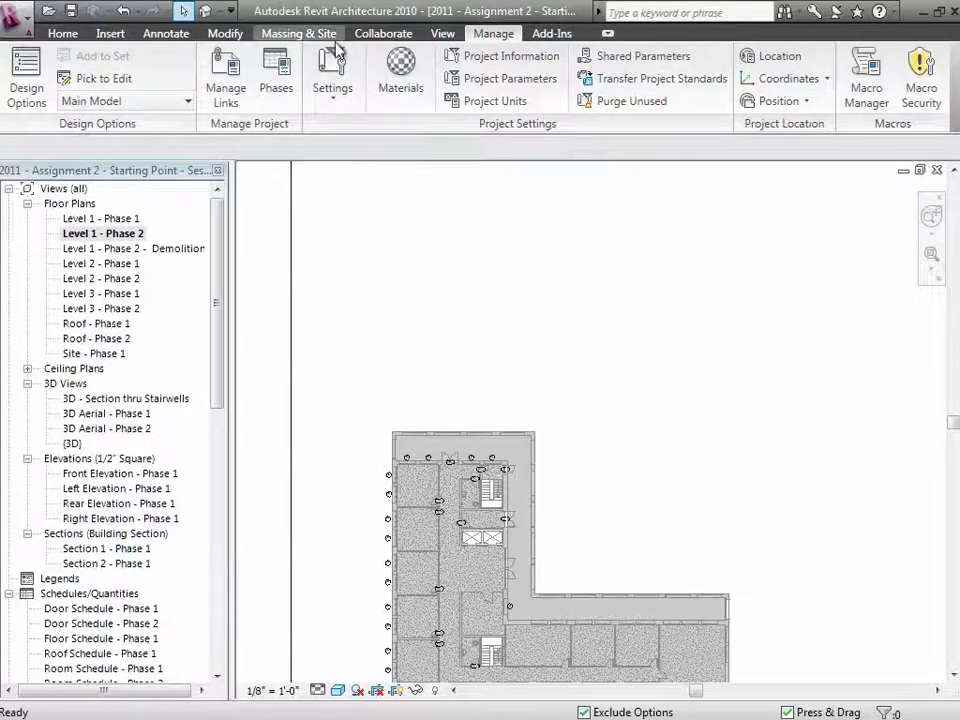
- Show the View tab's commands on the ribbon
click(442, 35)
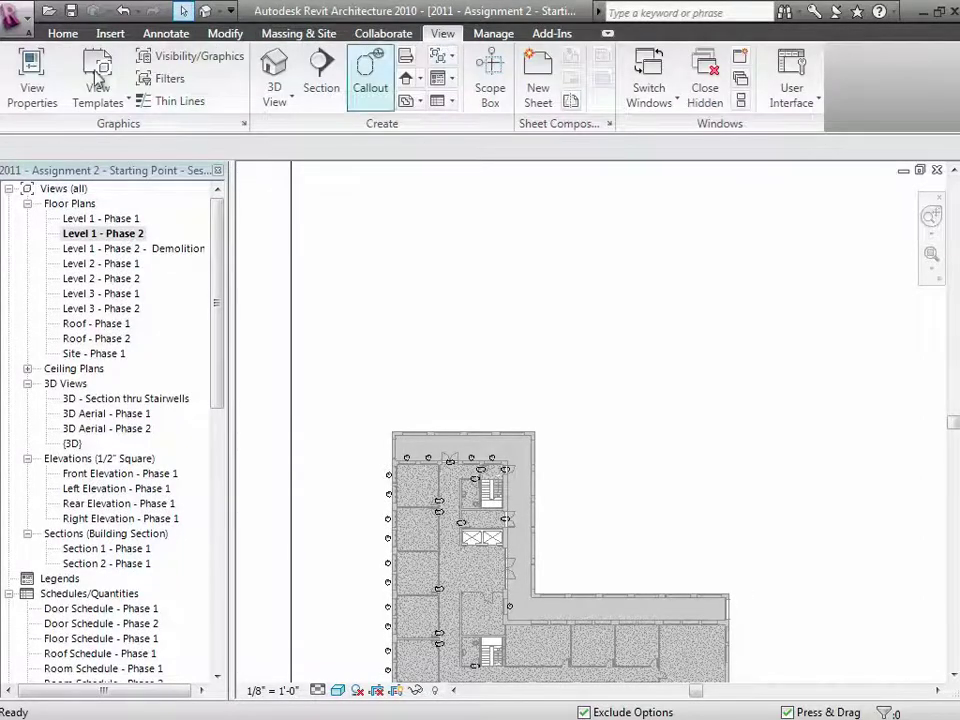
click(33, 85)
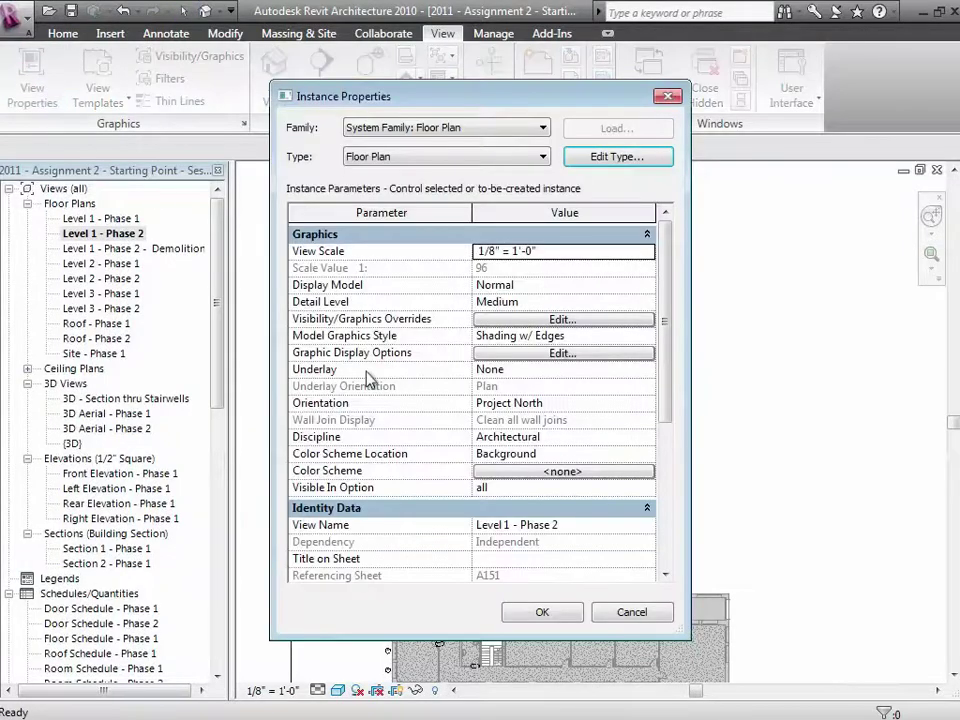
drag(665, 326, 671, 568)
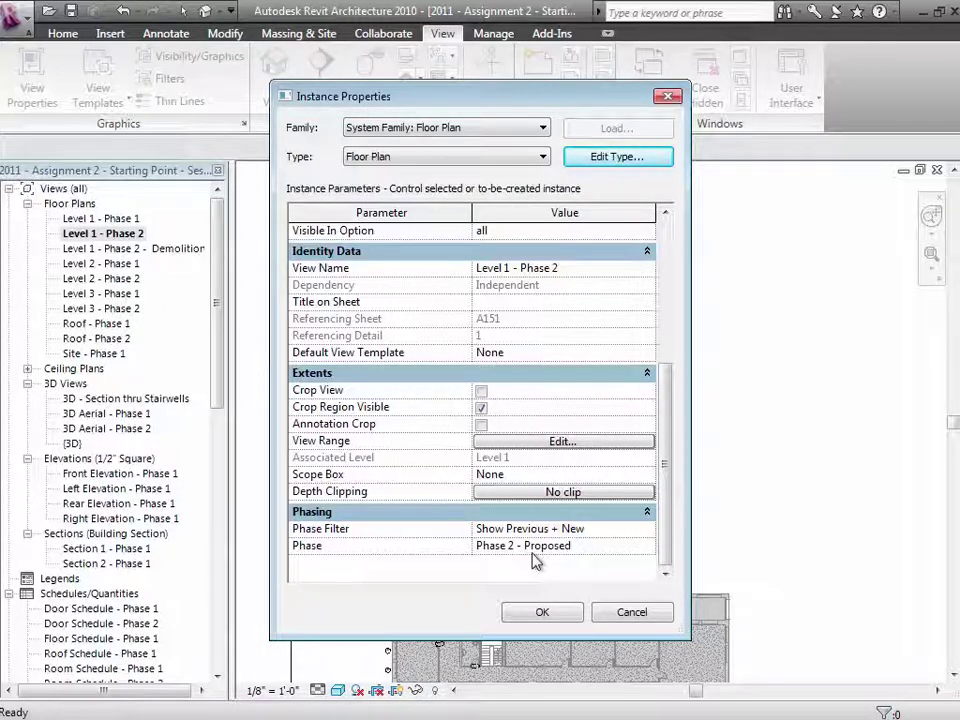
click(544, 611)
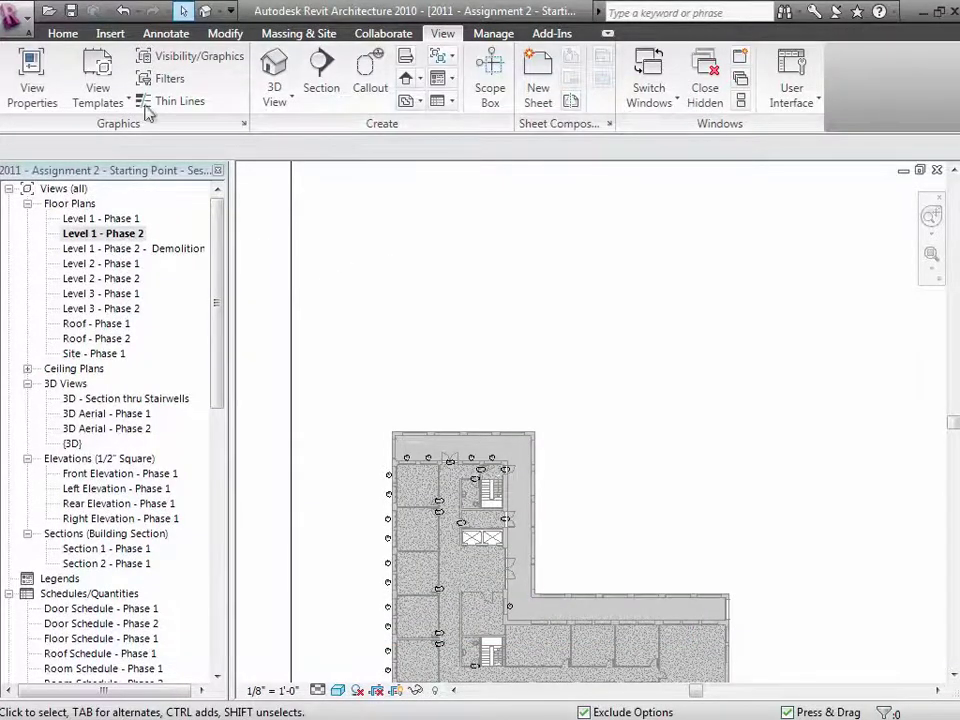
- Draw a rectangle of Stone Veneer Panels on Both Sides walls from two diagonal corners above the building
click(63, 33)
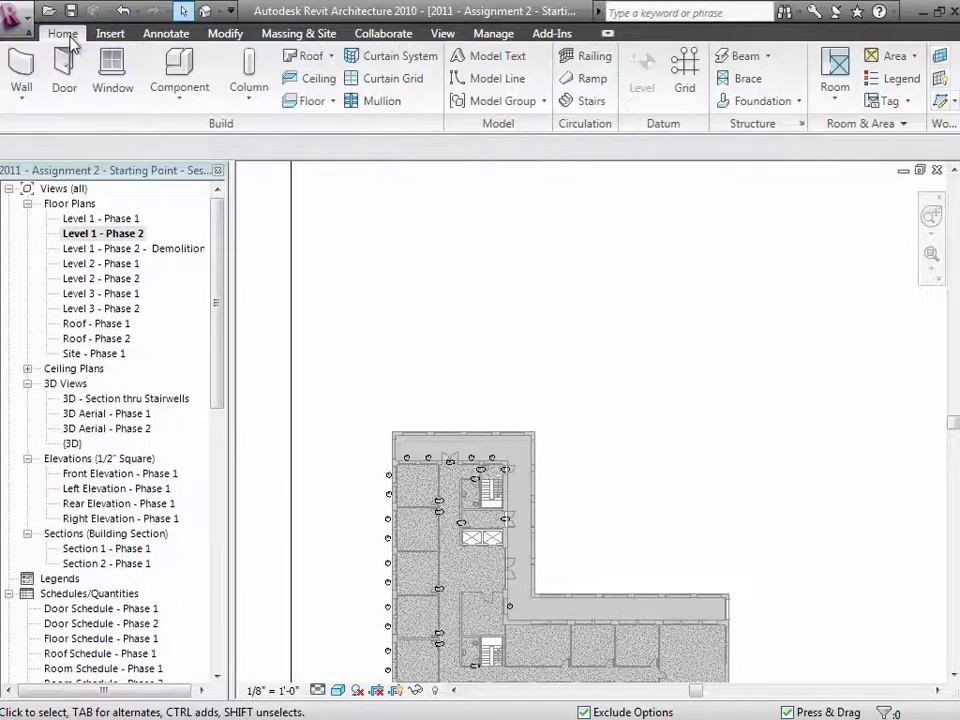
click(21, 90)
click(46, 133)
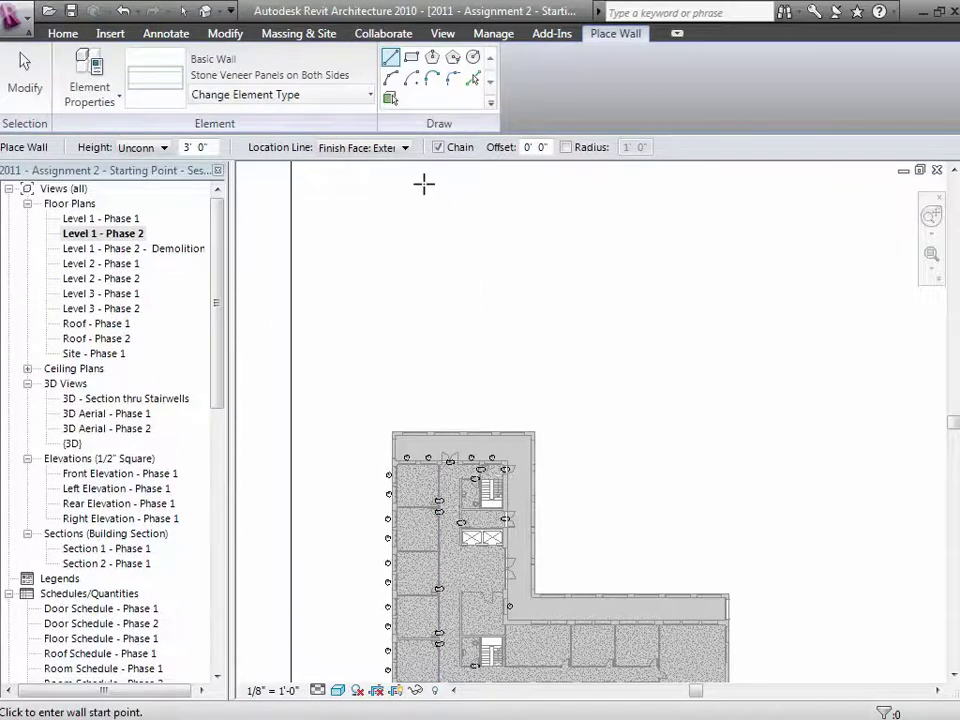
click(413, 62)
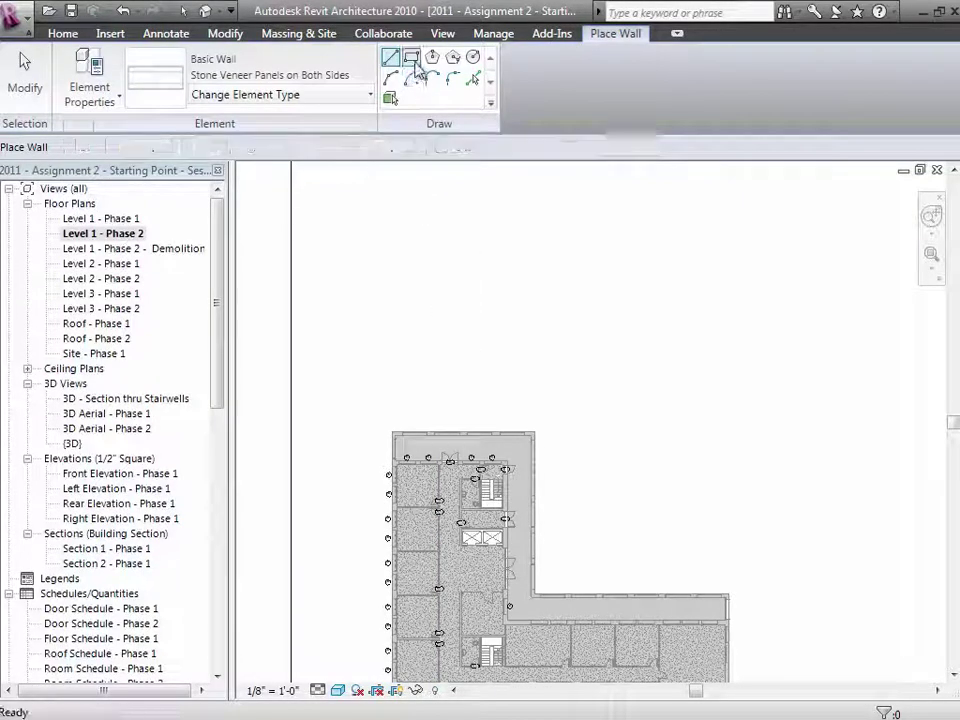
click(583, 345)
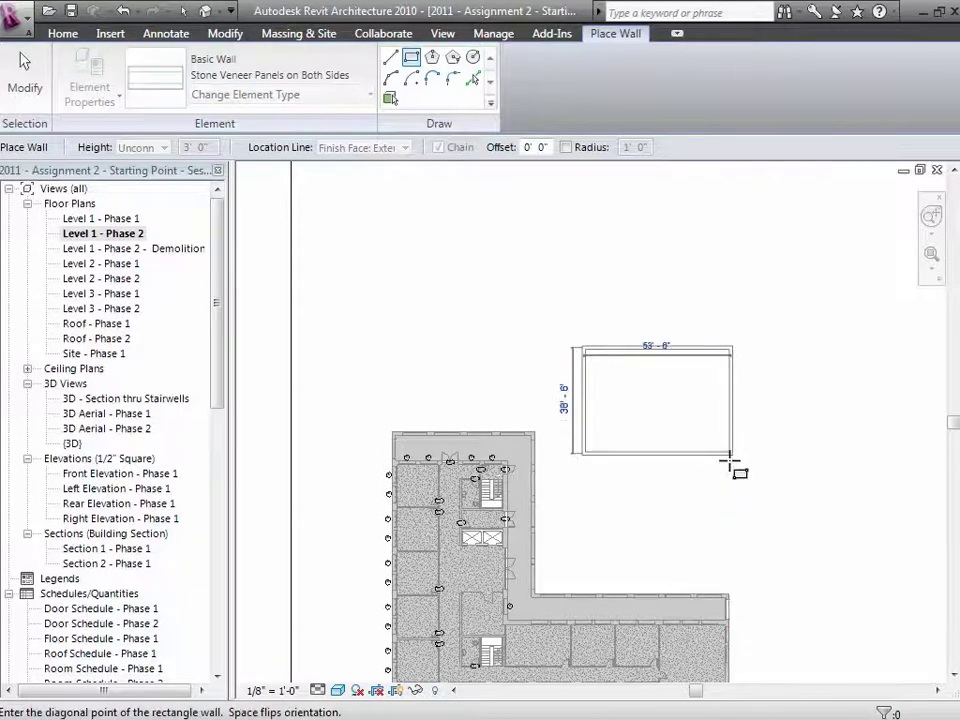
click(728, 459)
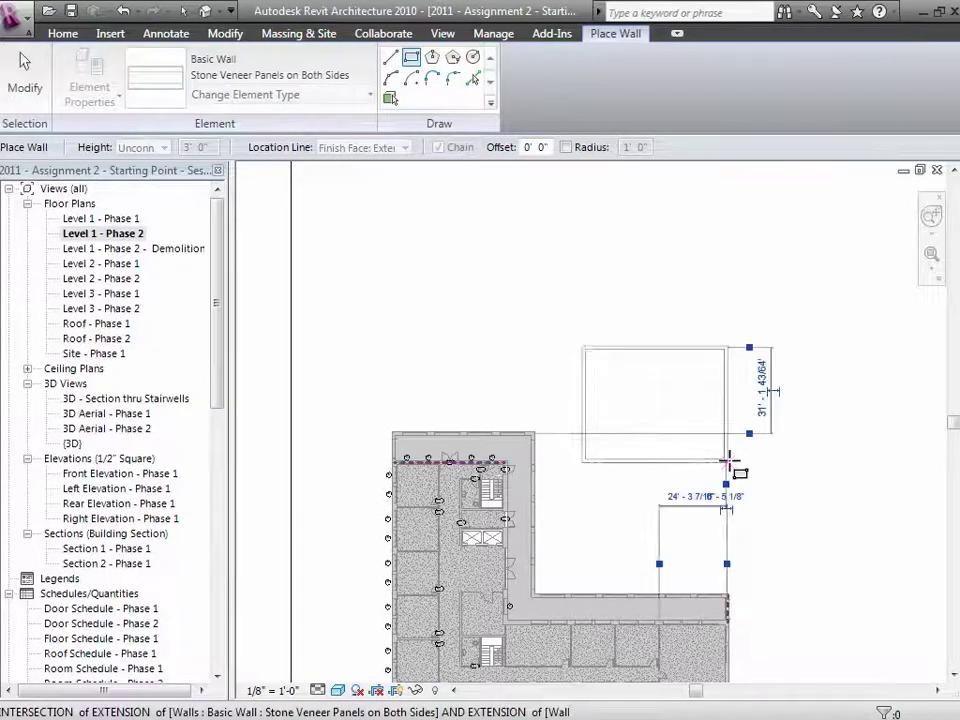
click(32, 88)
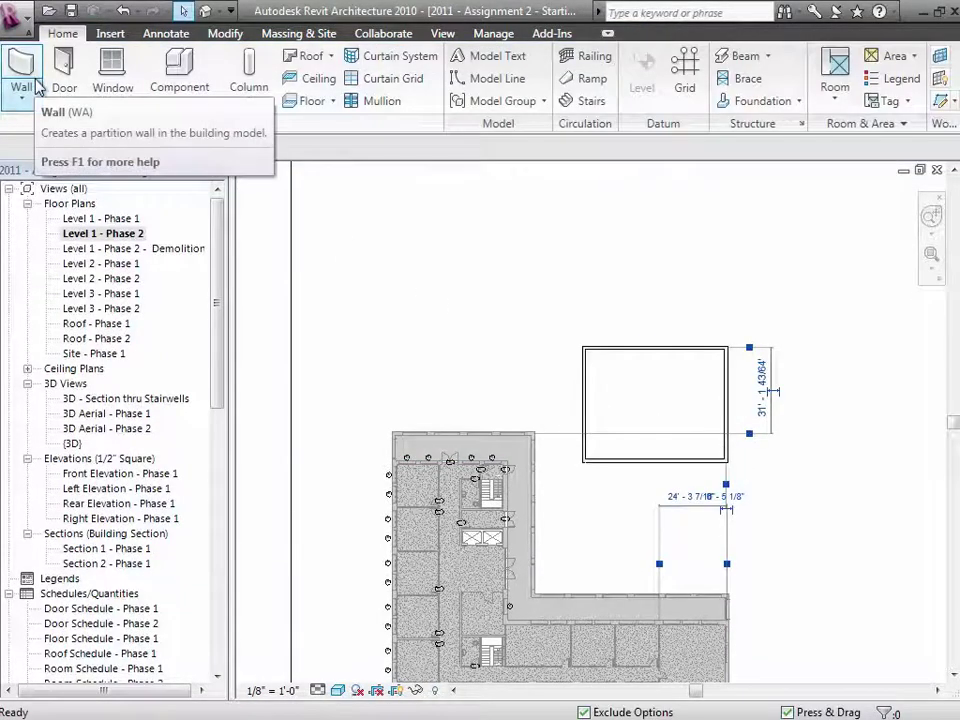
click(619, 340)
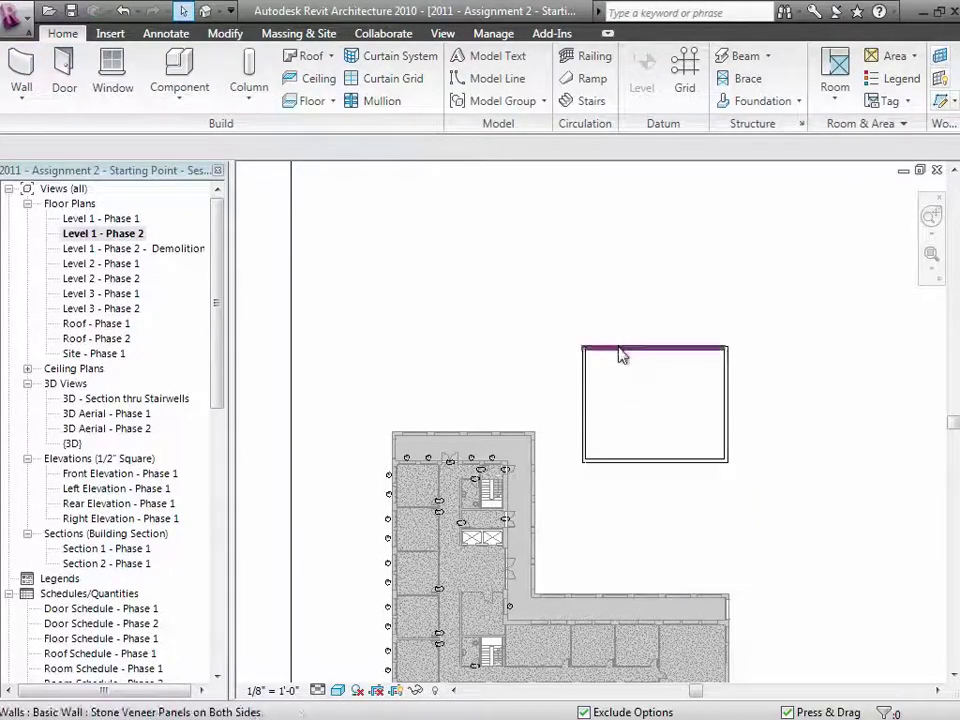
click(619, 348)
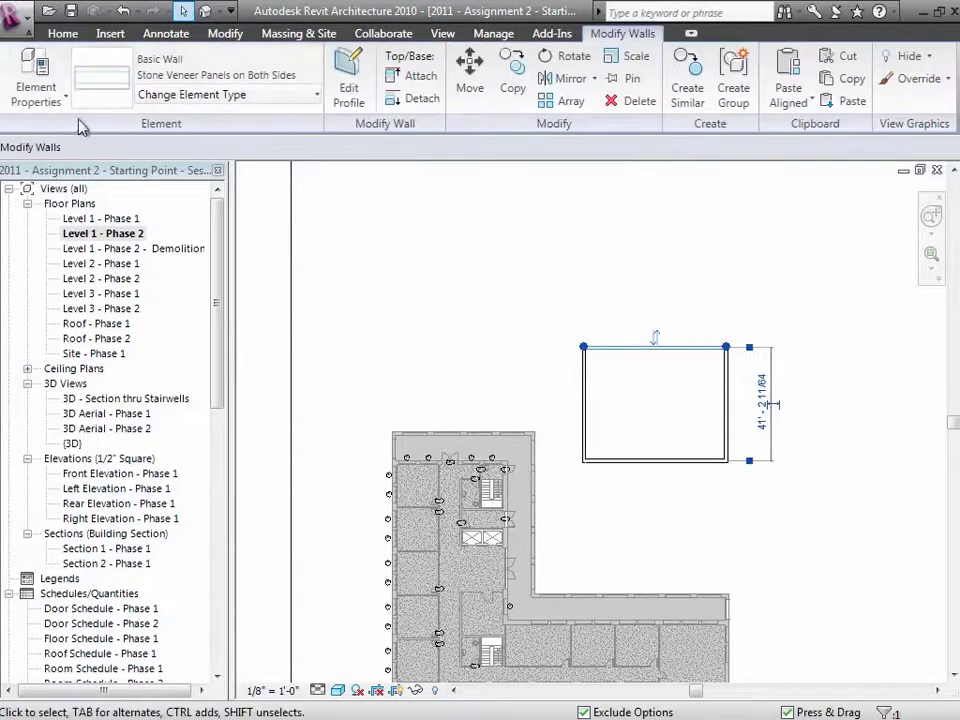
click(40, 96)
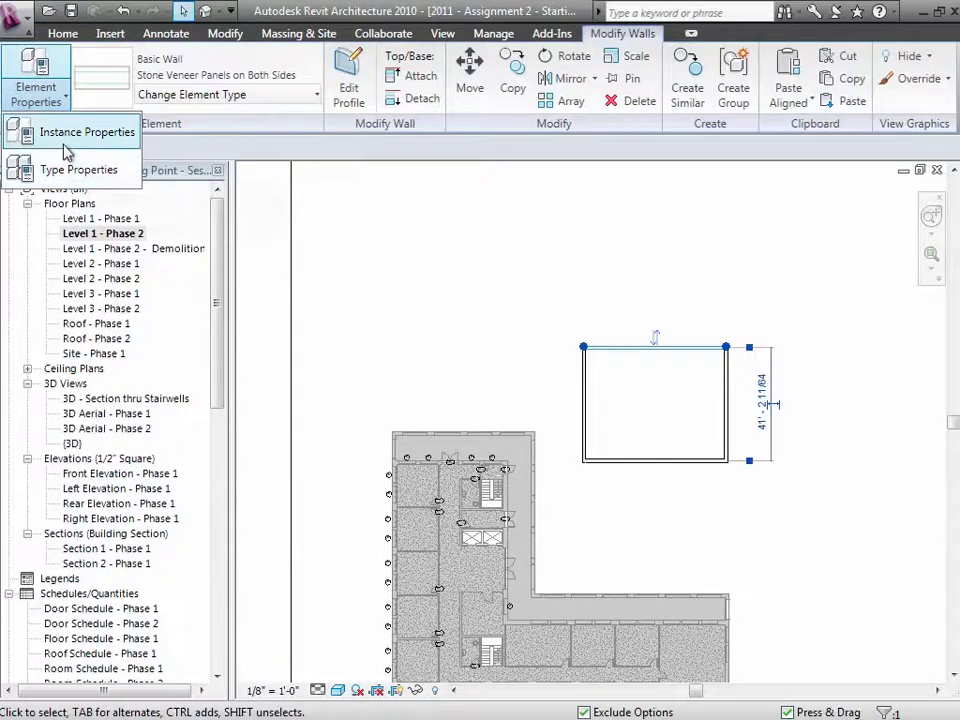
click(62, 132)
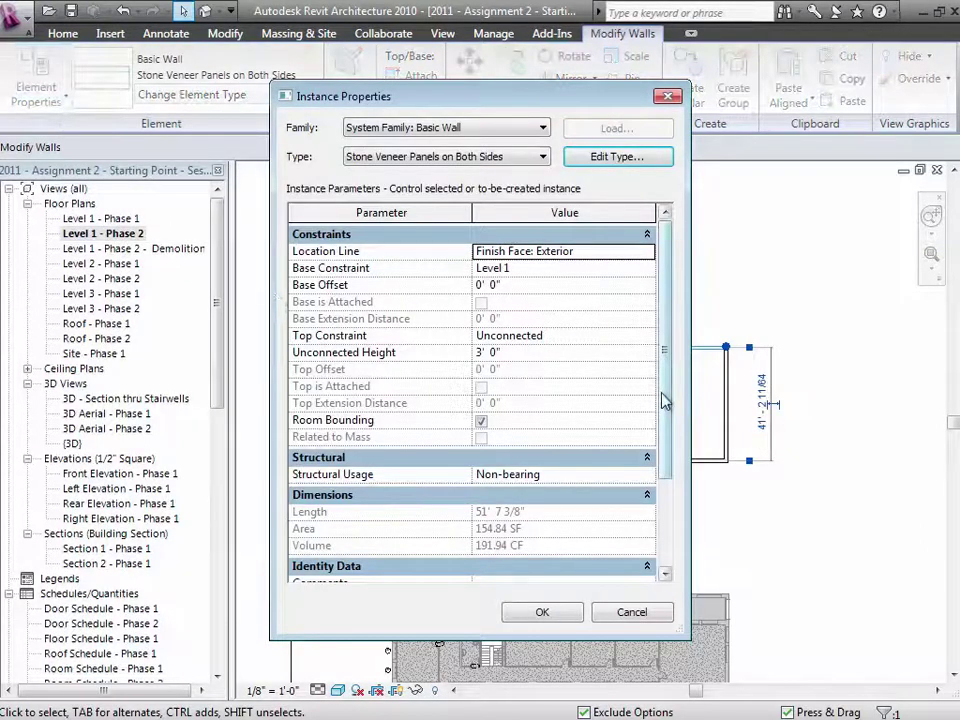
drag(664, 392, 666, 510)
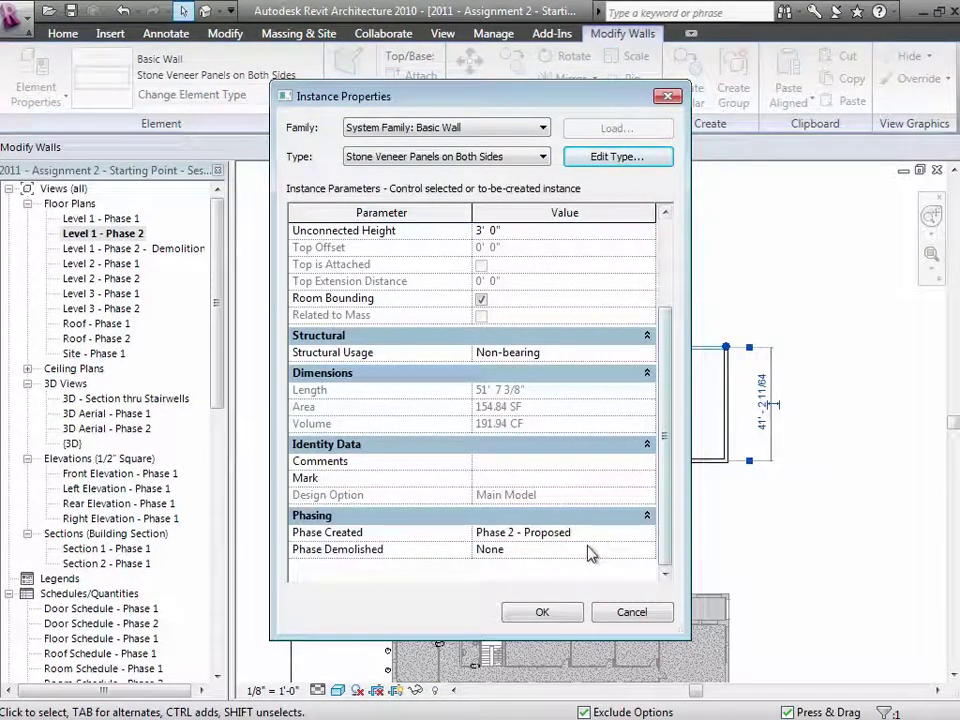
click(632, 614)
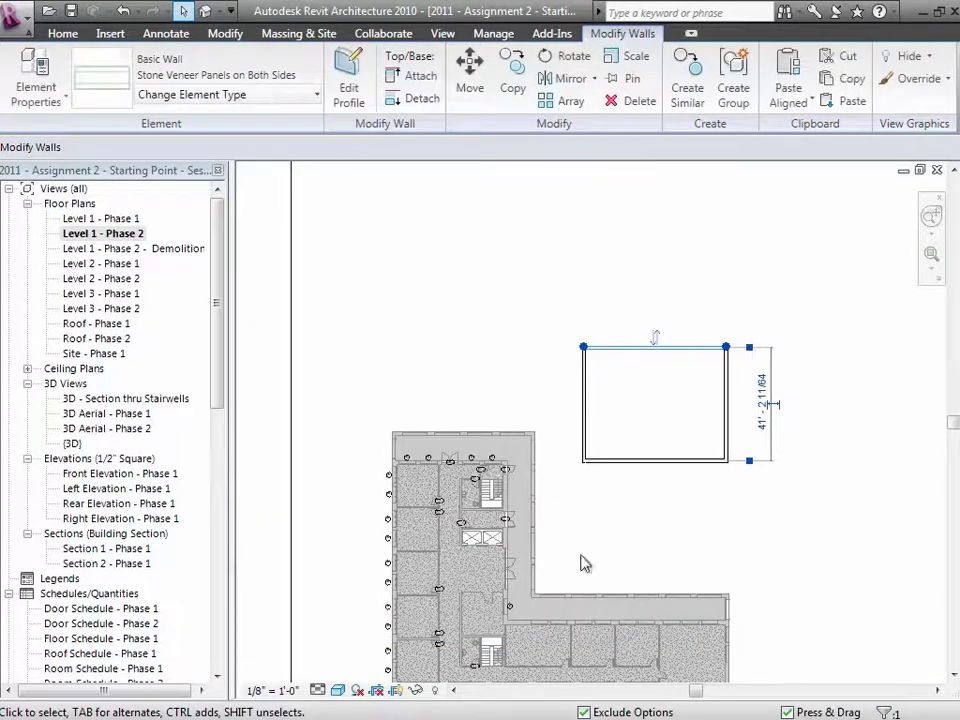
click(532, 441)
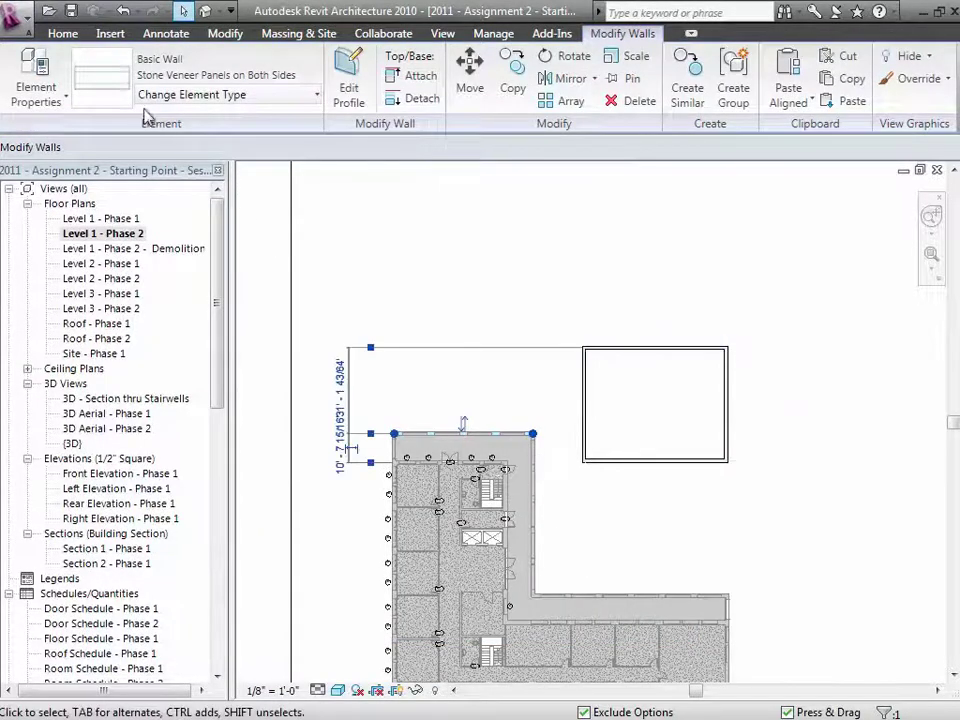
click(40, 98)
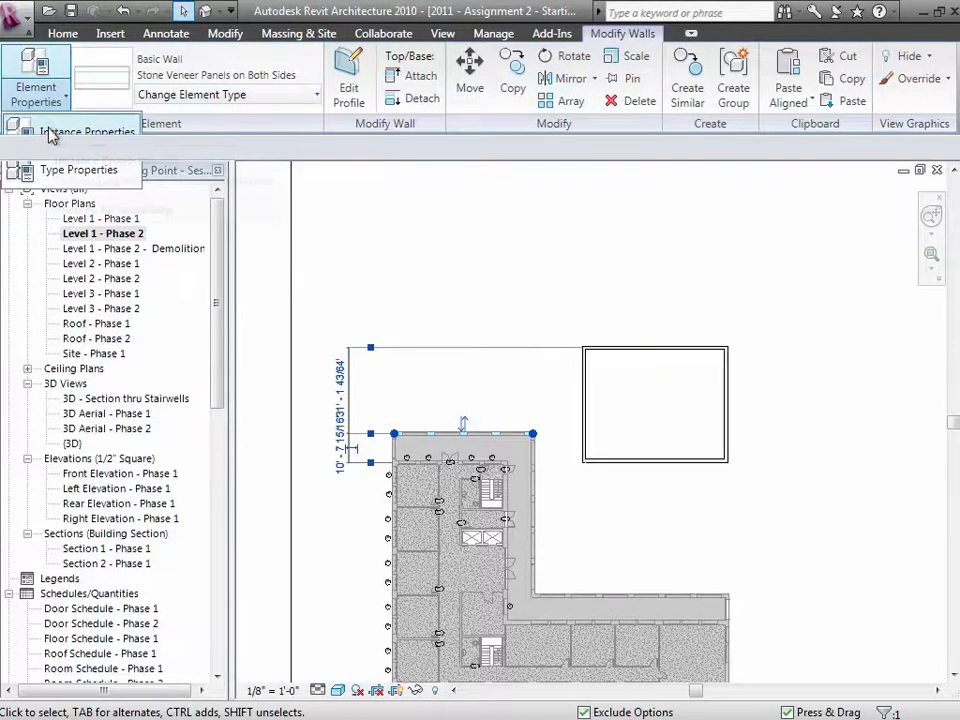
click(22, 131)
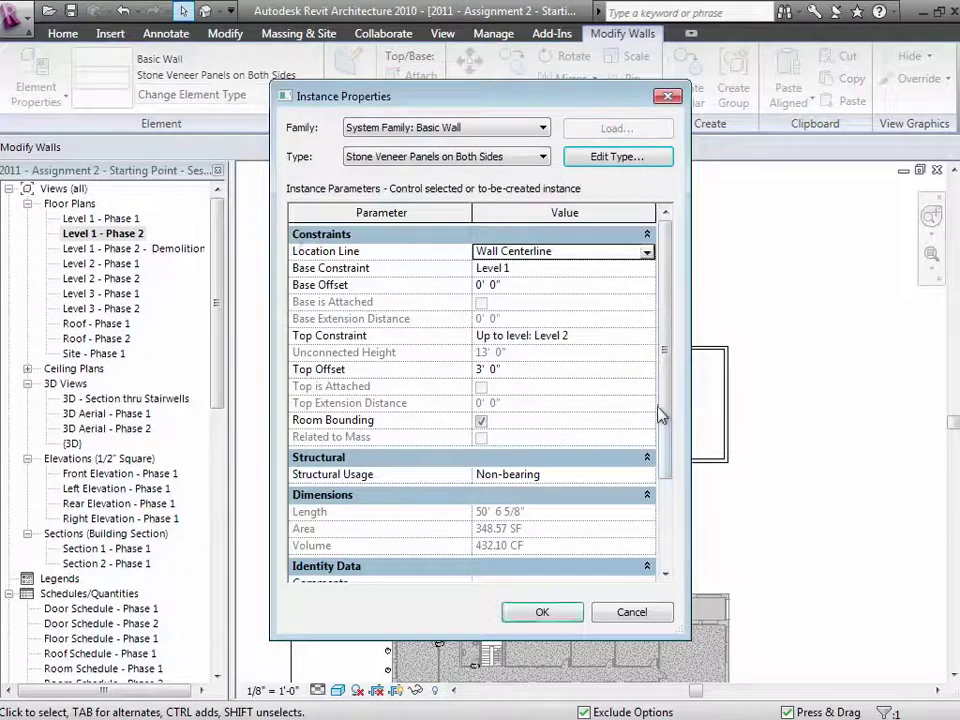
drag(667, 475, 666, 563)
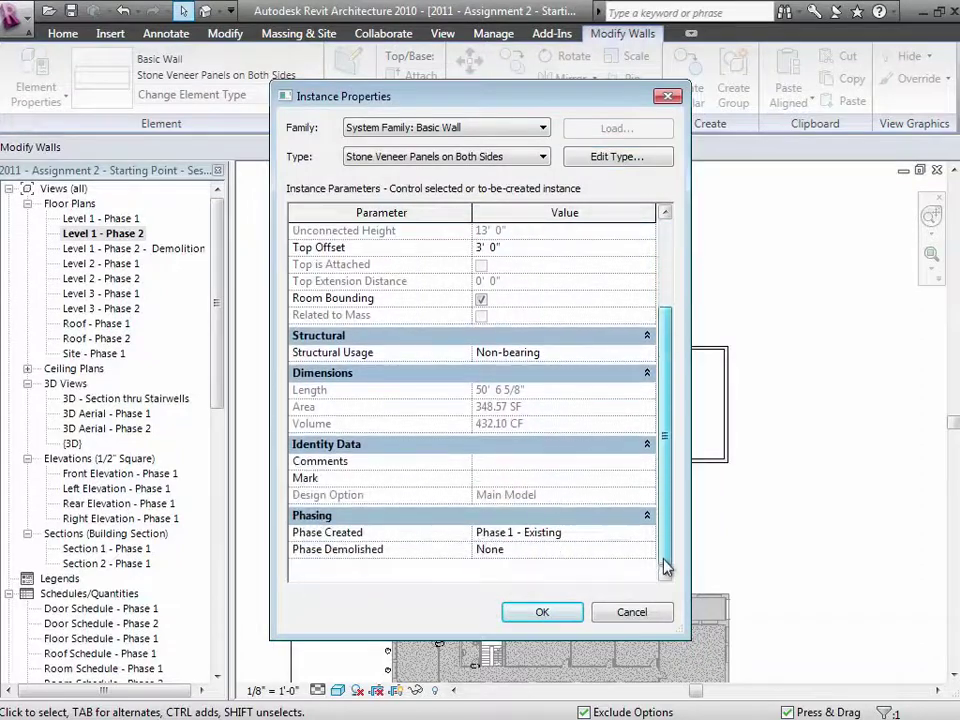
click(627, 619)
click(480, 282)
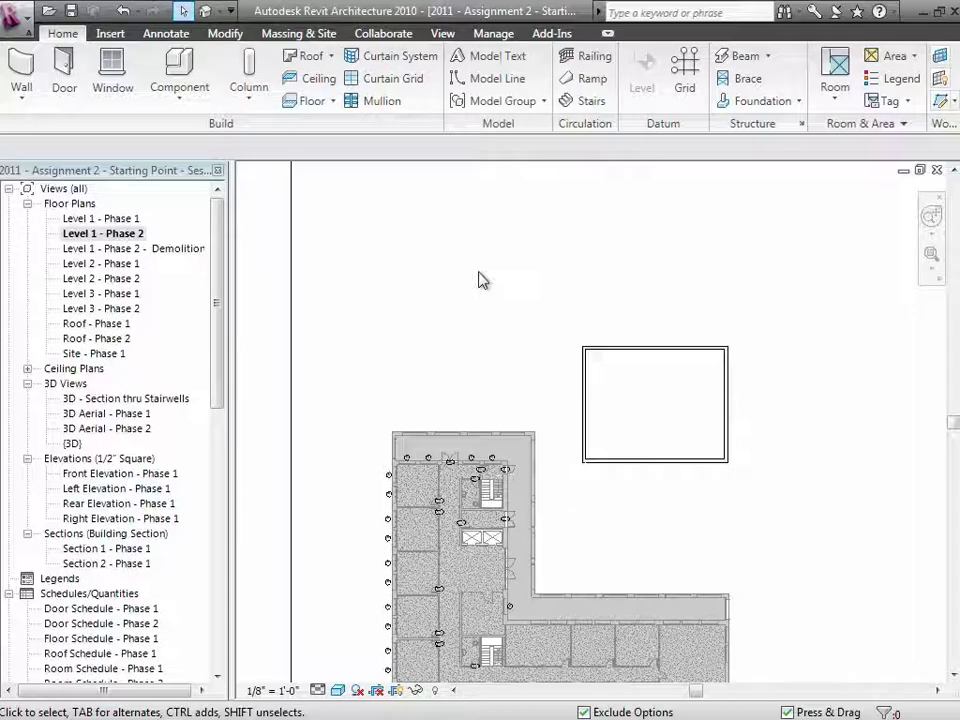
- Open the Level 1 - Phase 1 floor plan from the Project Browser
drag(478, 270, 122, 228)
double_click(122, 218)
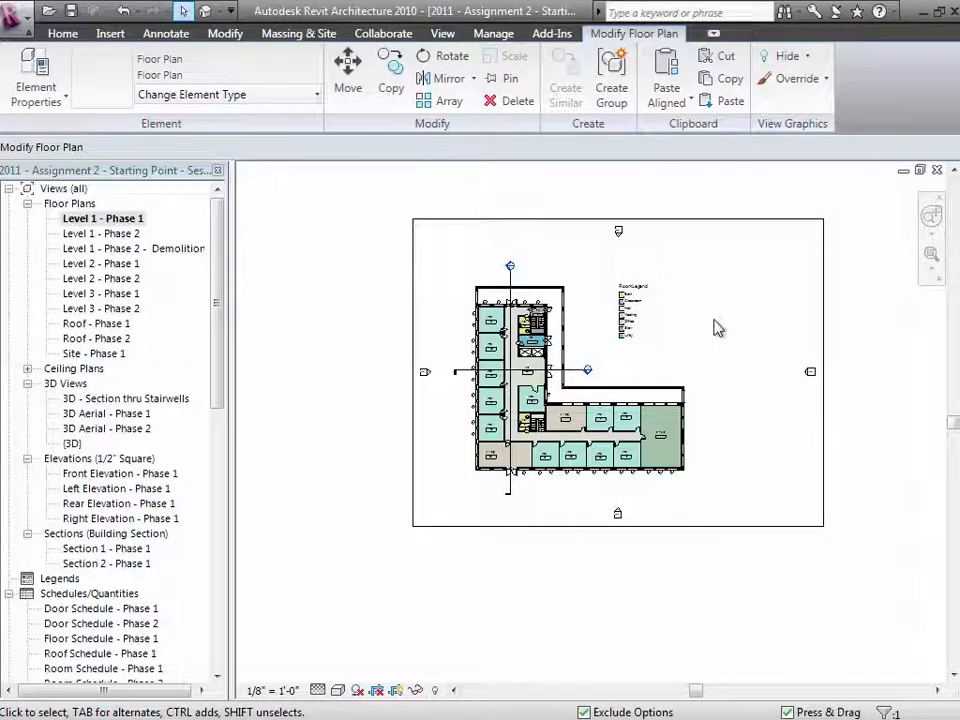
- Open 3D Aerial - Phase 2, zoom in on the new wall enclosure, and highlight its wall chain
double_click(113, 416)
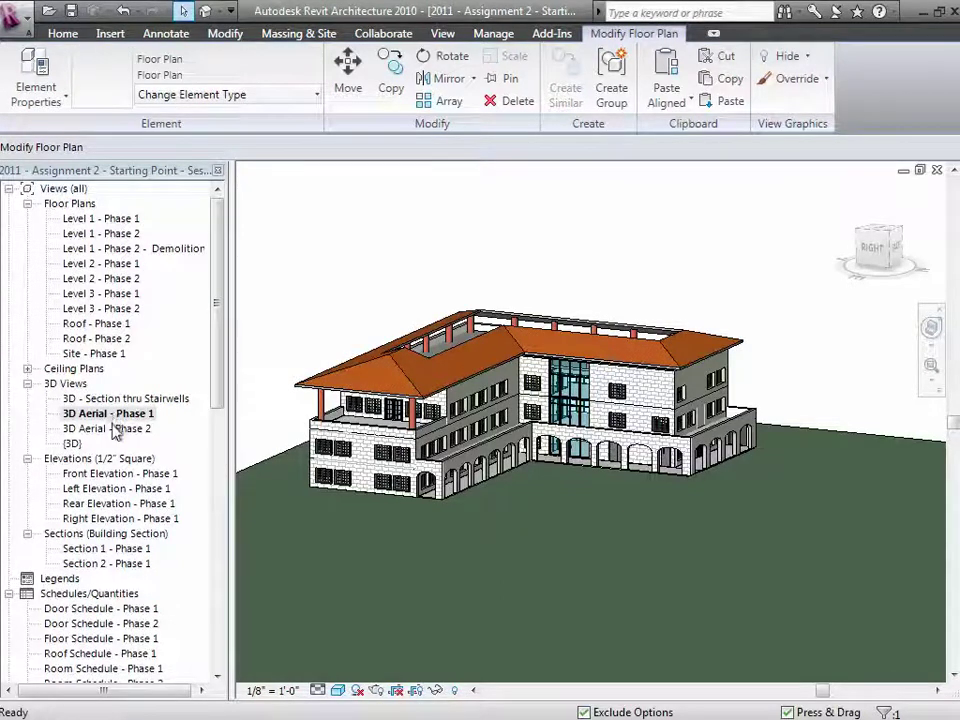
double_click(114, 431)
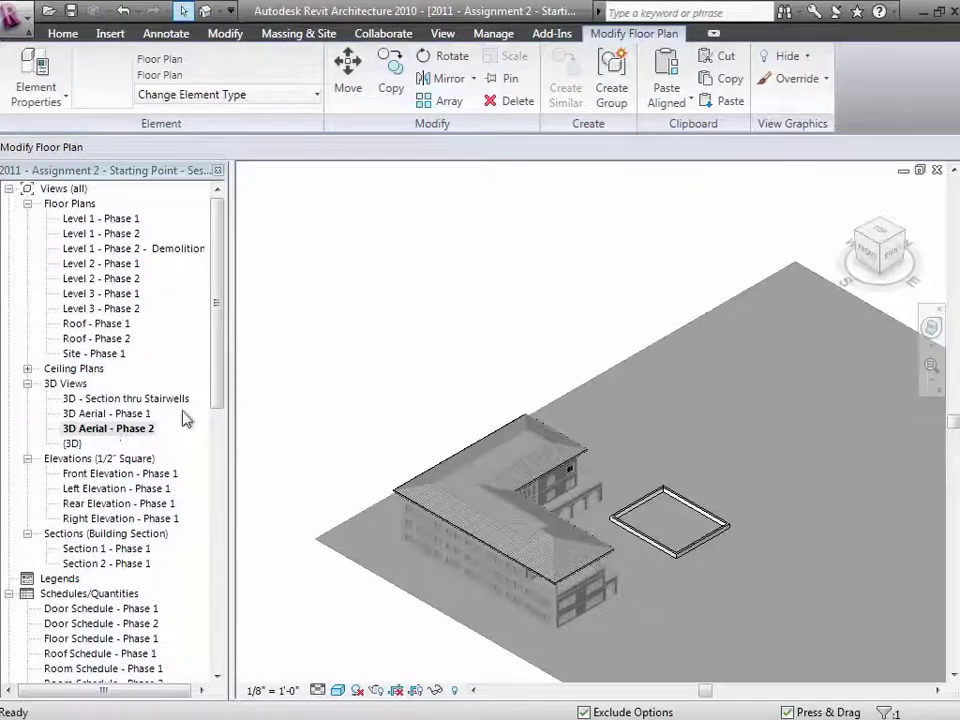
click(931, 366)
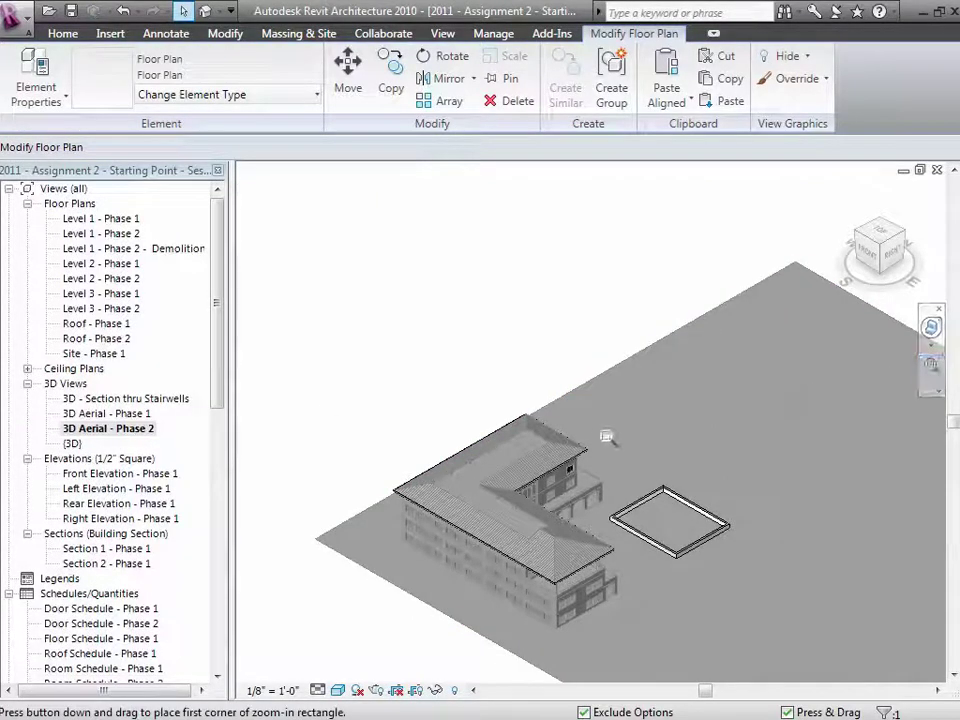
drag(590, 426, 752, 590)
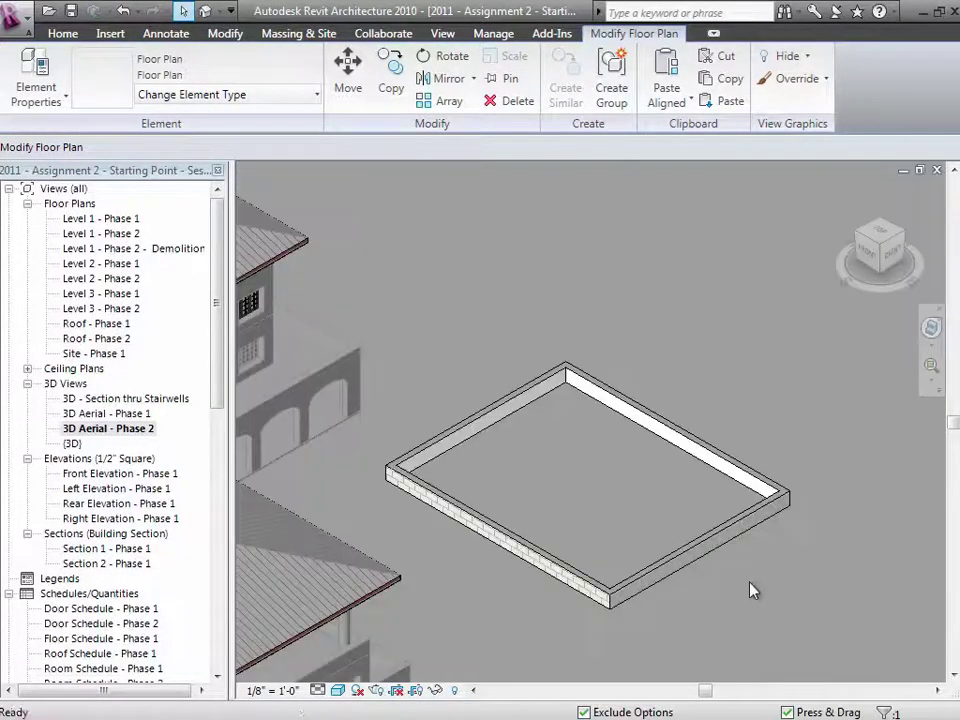
key(Tab)
- Set the selected enclosure walls' Top Constraint to Up to level: Level 2
click(705, 545)
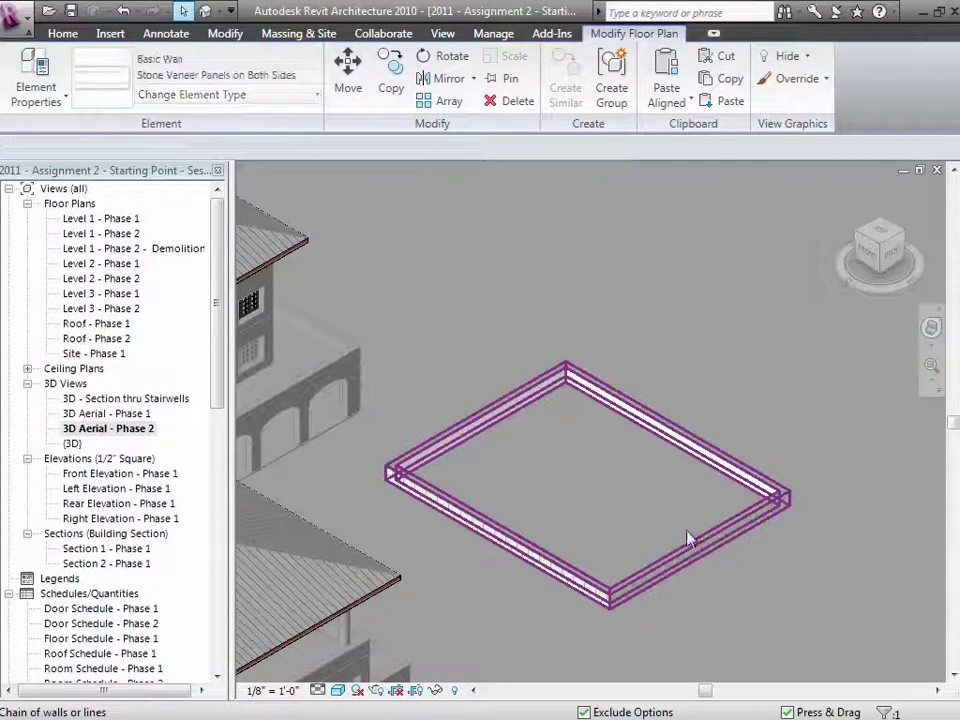
click(57, 97)
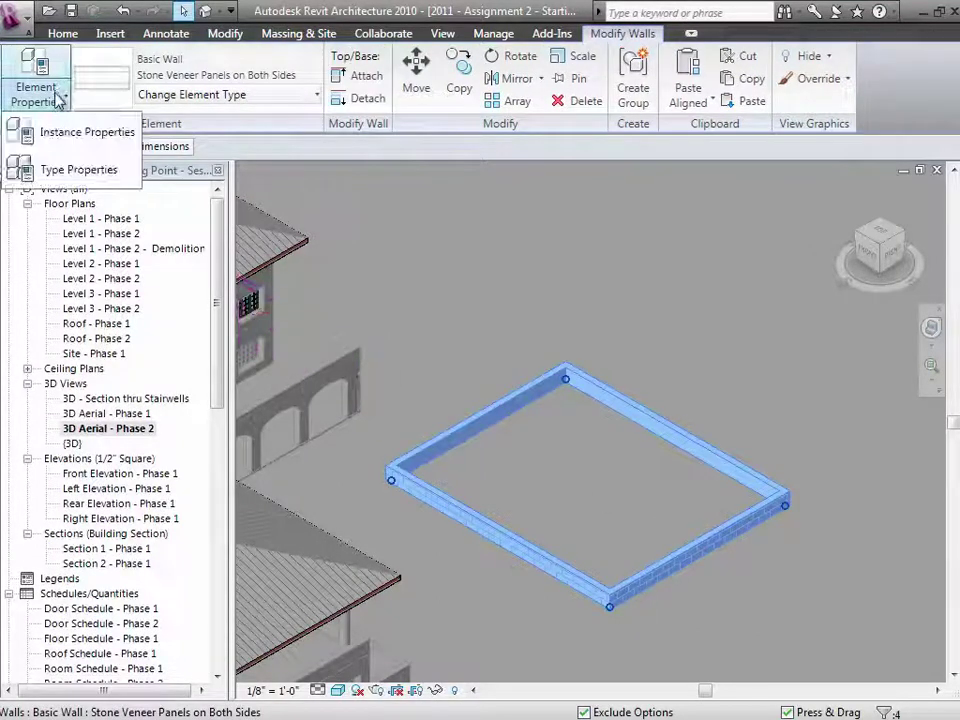
click(60, 132)
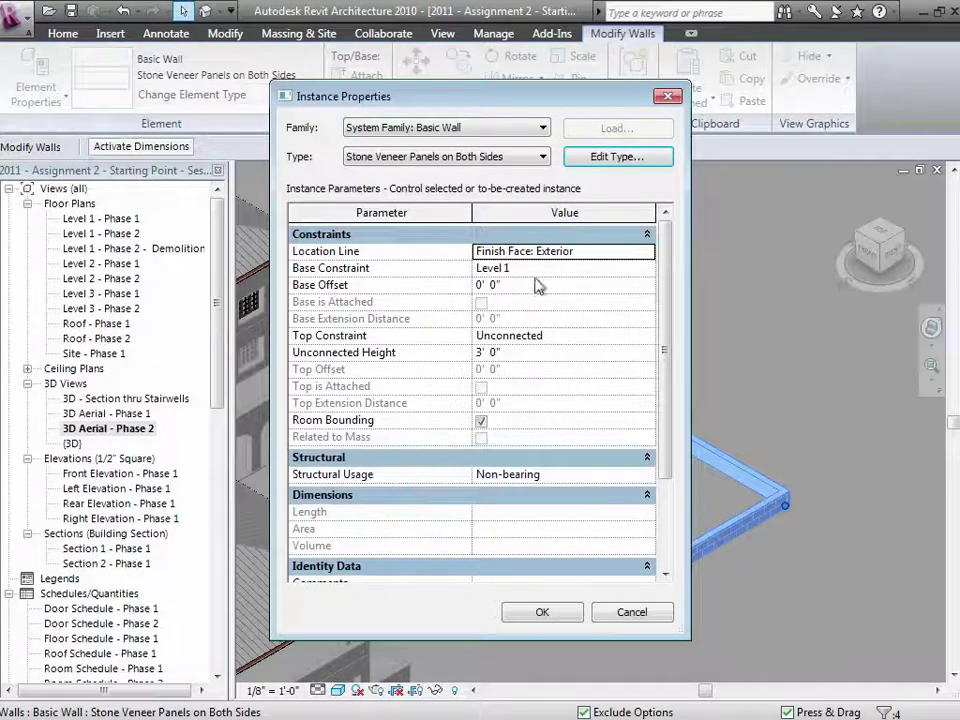
click(650, 340)
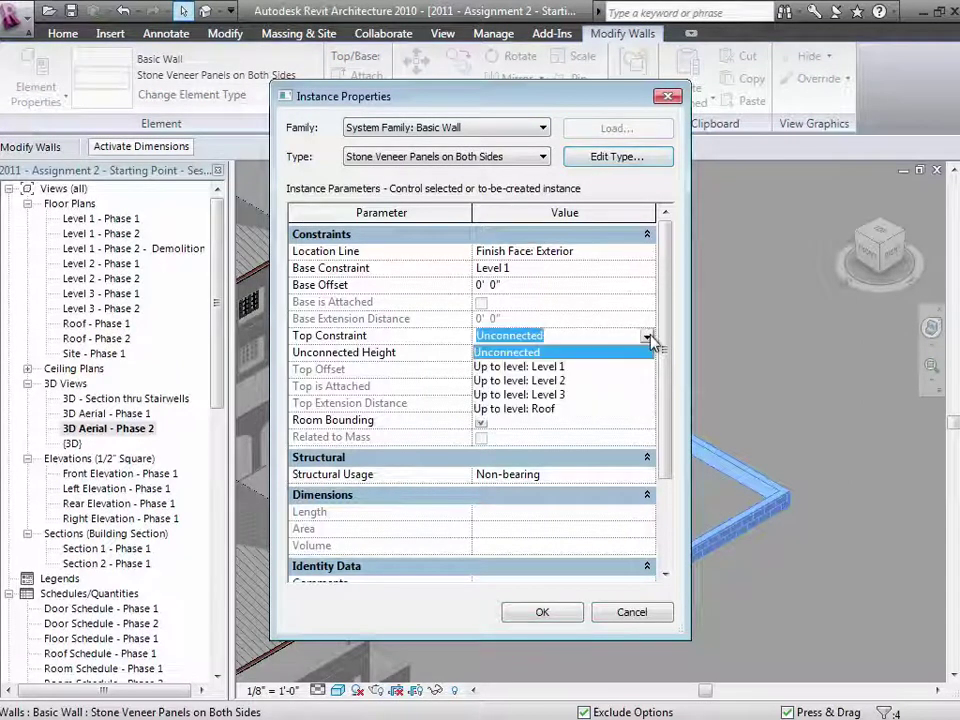
click(558, 382)
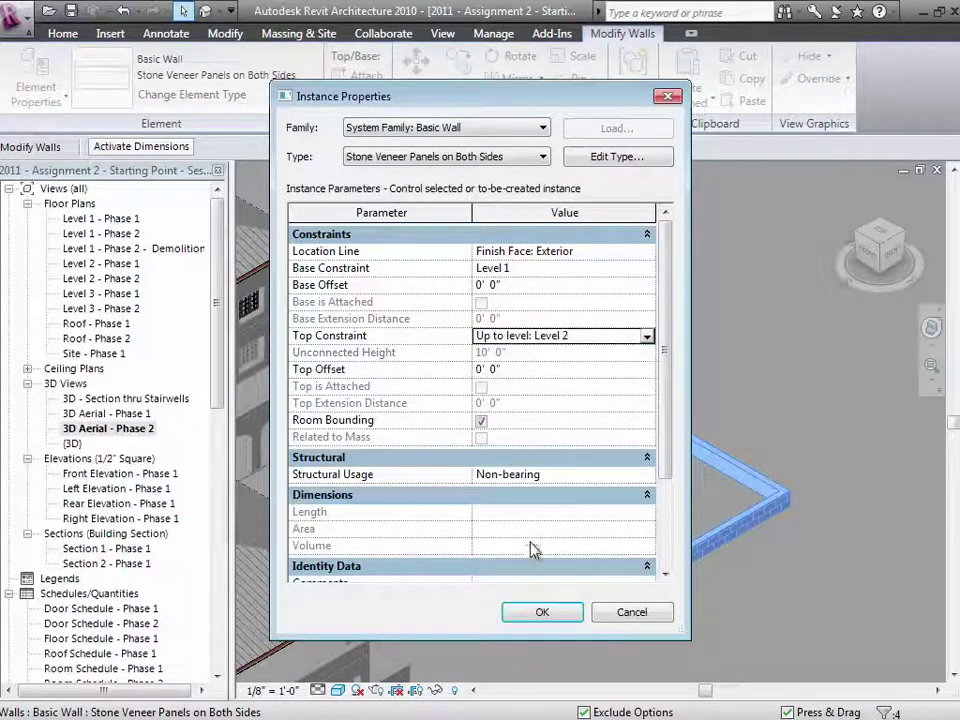
click(540, 612)
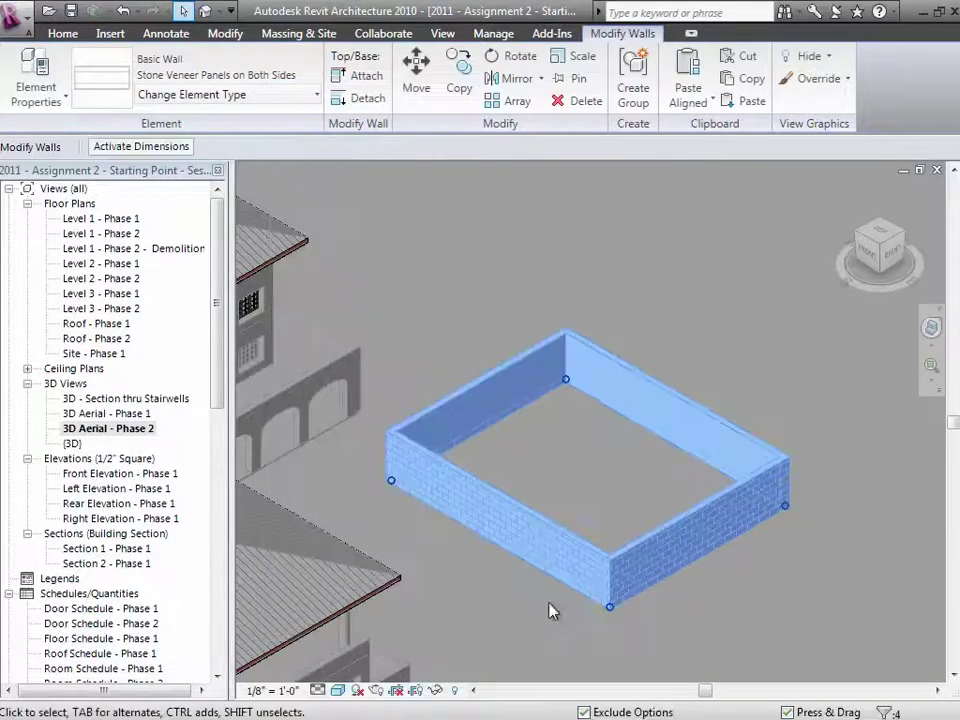
click(751, 358)
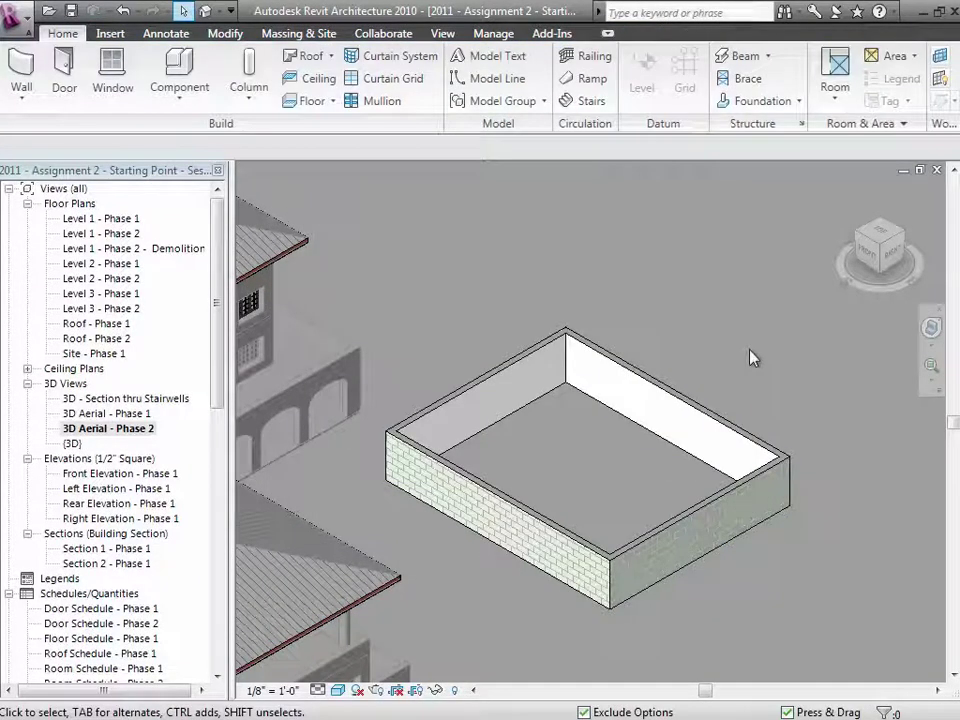
- Zoom out with ZO to show the enclosure beside the L-shaped building
key(z)
key(o)
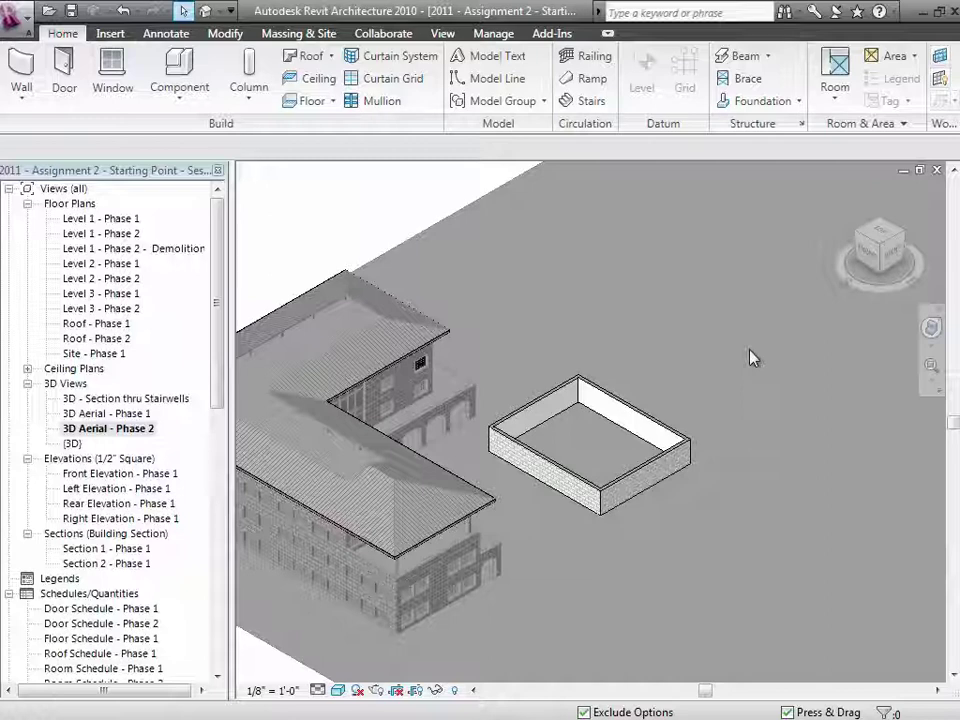
- Duplicate the 3D Aerial - Phase 2 view in the Project Browser
right_click(122, 432)
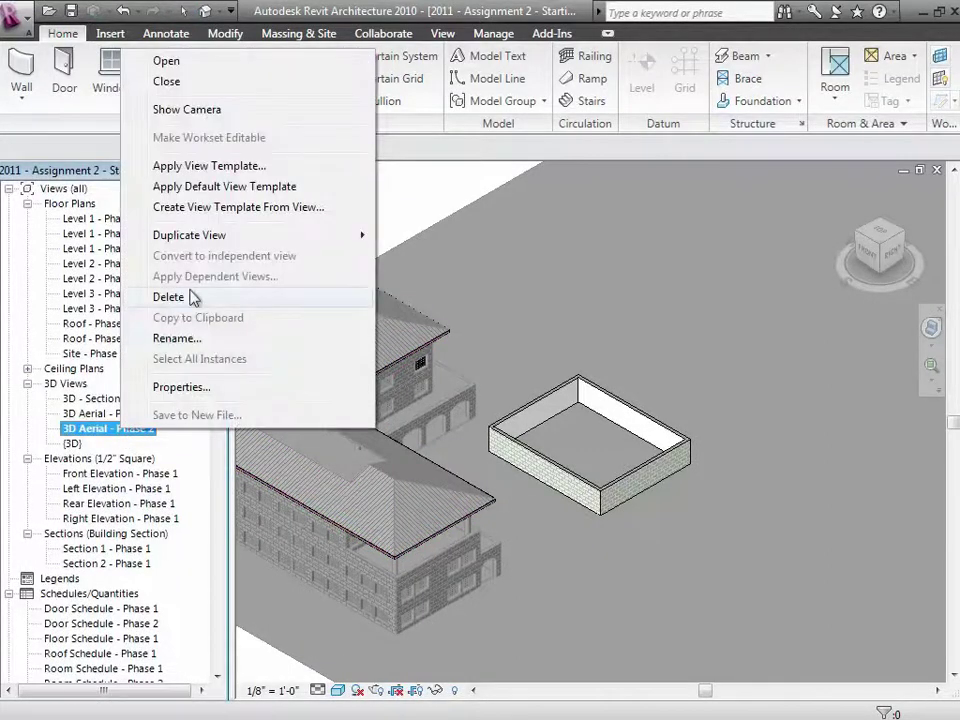
mouse_move(191, 238)
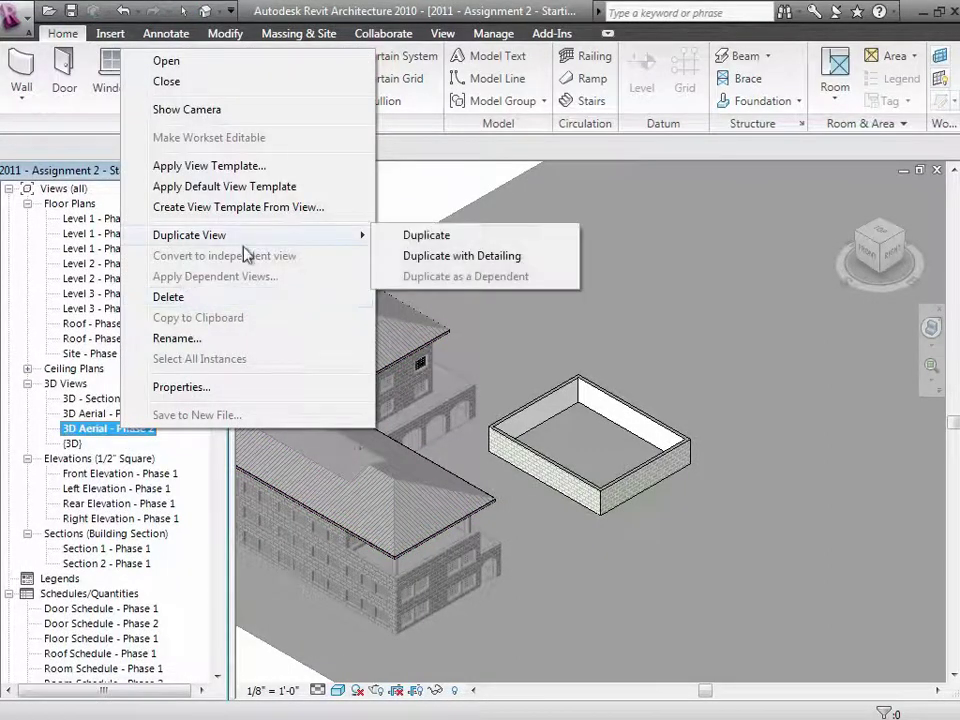
click(426, 238)
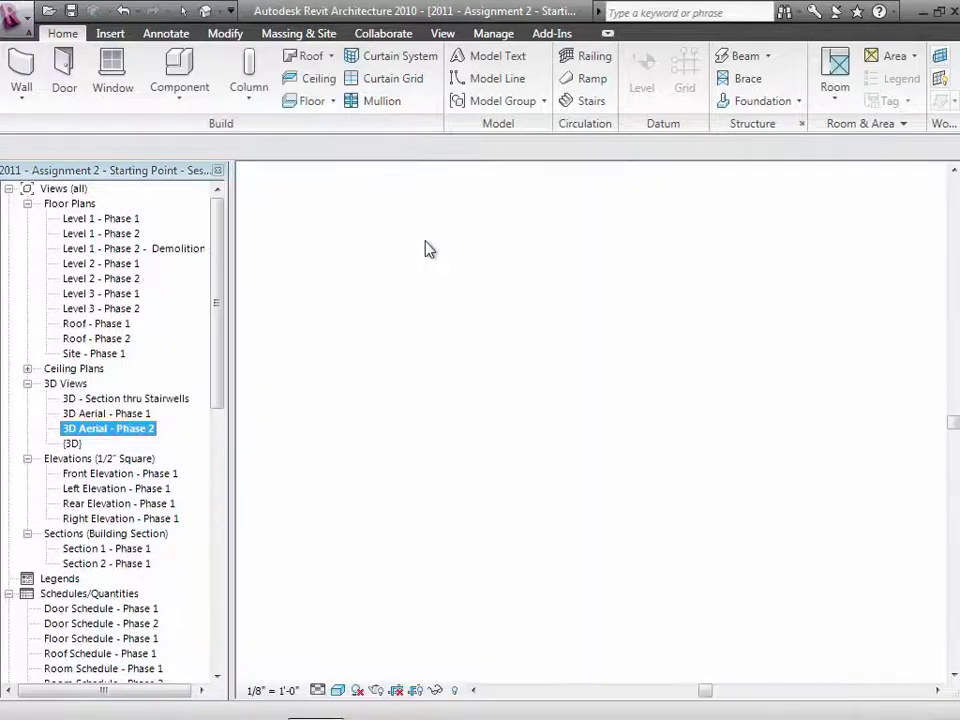
- Rename the duplicated view to '3D Aerial - Show All'
click(142, 446)
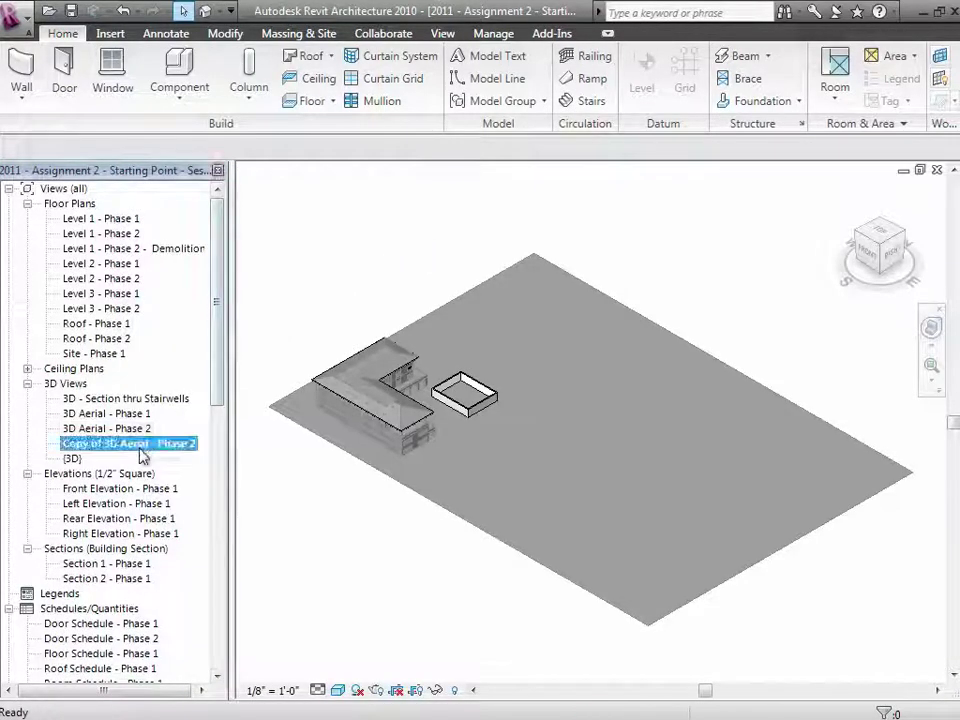
right_click(142, 446)
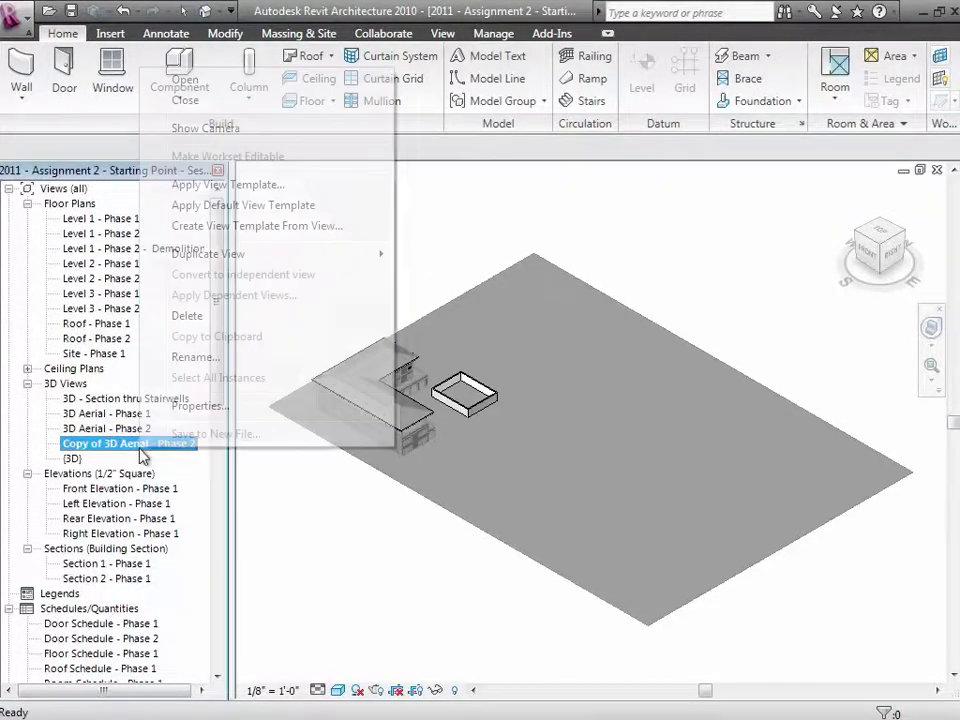
click(205, 357)
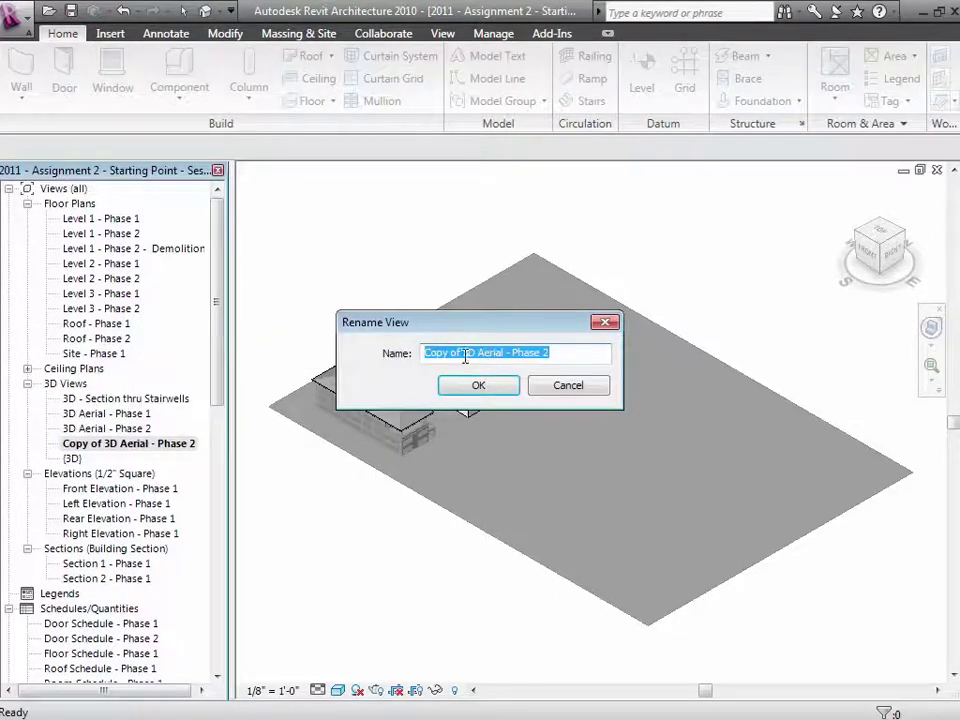
drag(463, 353, 370, 357)
key(Delete)
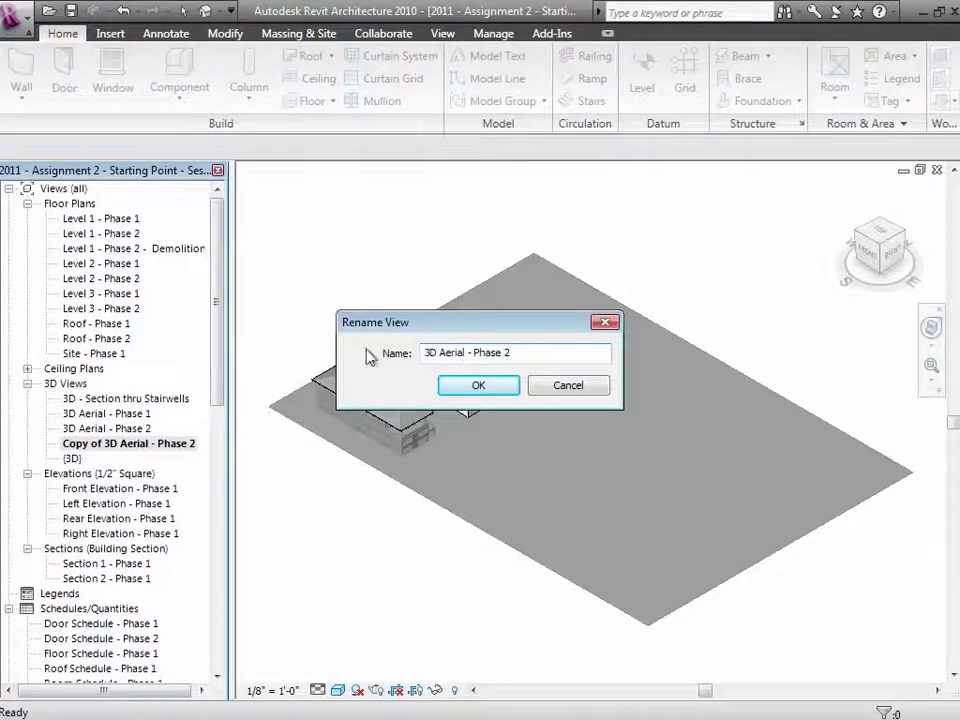
drag(476, 355, 547, 355)
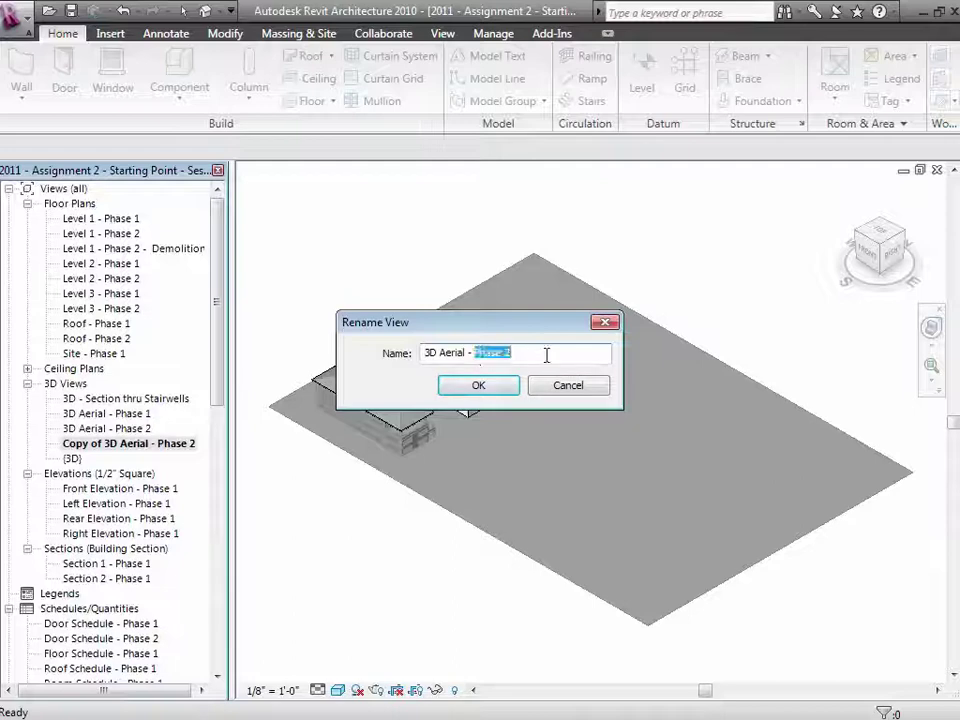
text(Show All)
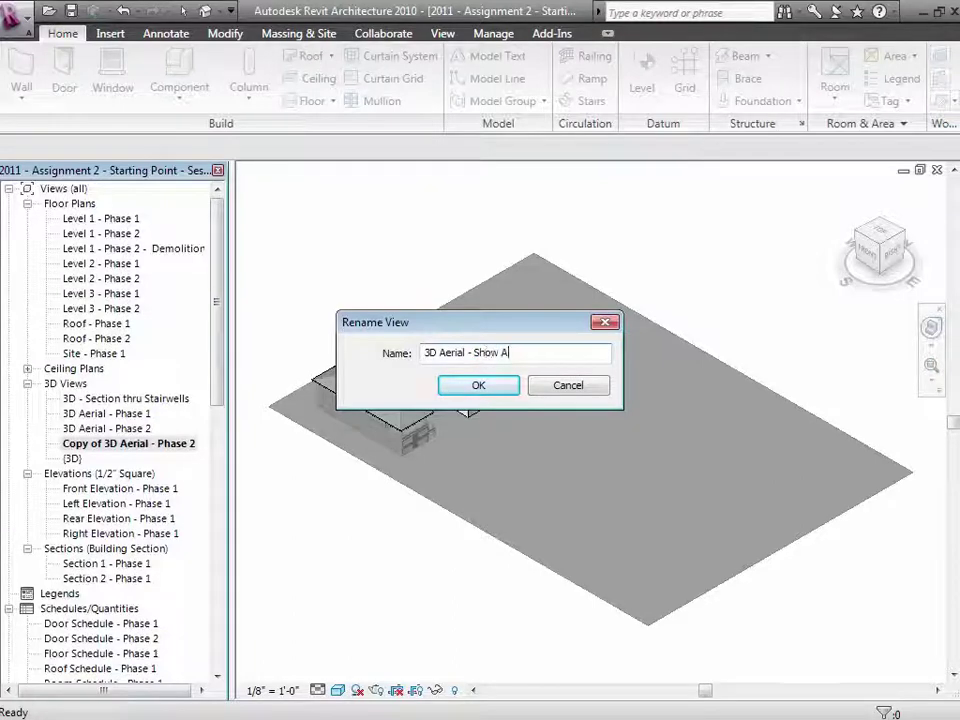
click(502, 386)
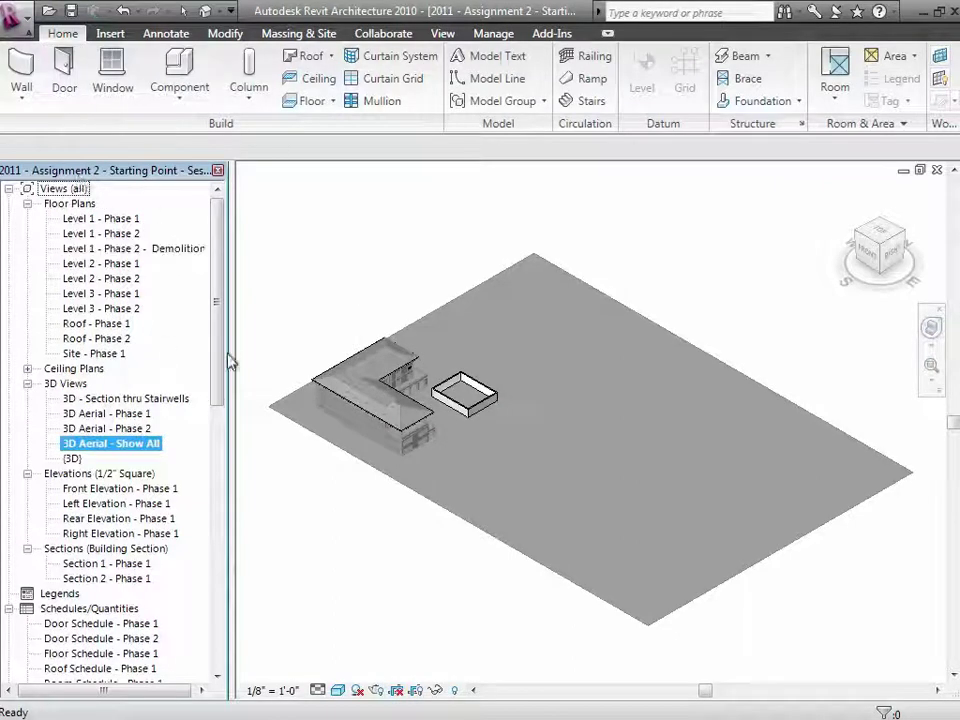
- Set the current view's Phase Filter to Show All in View Properties
click(443, 35)
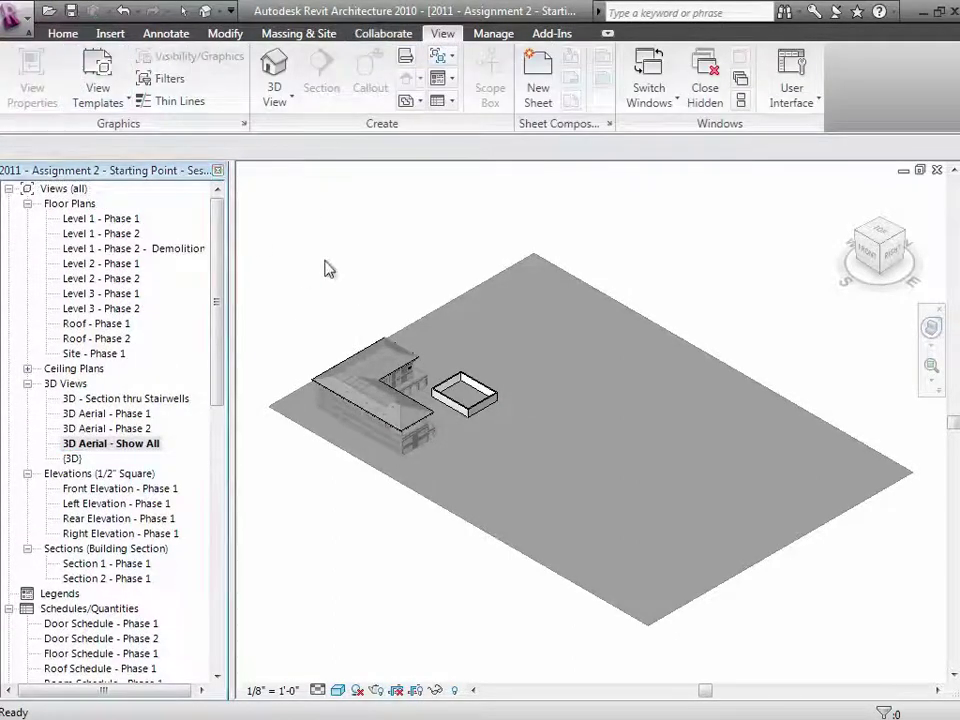
click(45, 100)
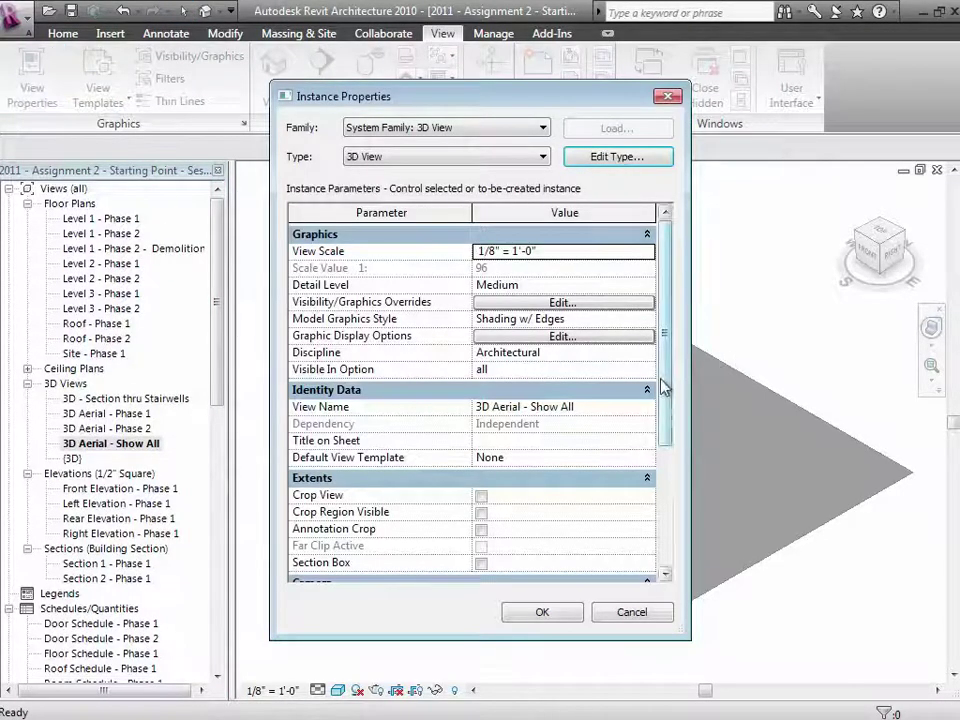
drag(662, 386, 661, 528)
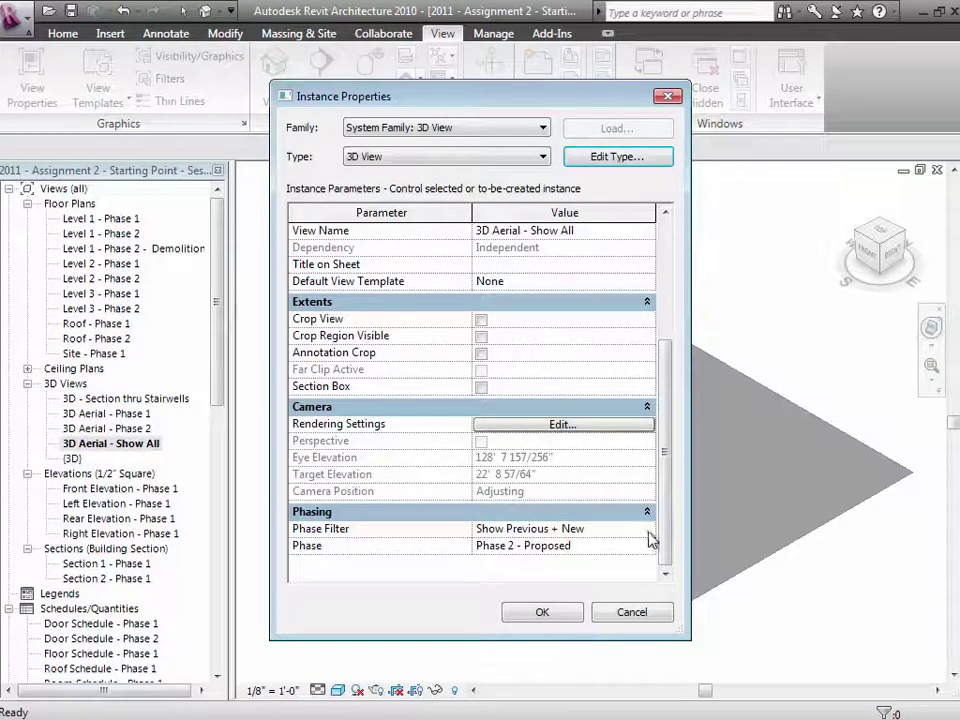
click(647, 530)
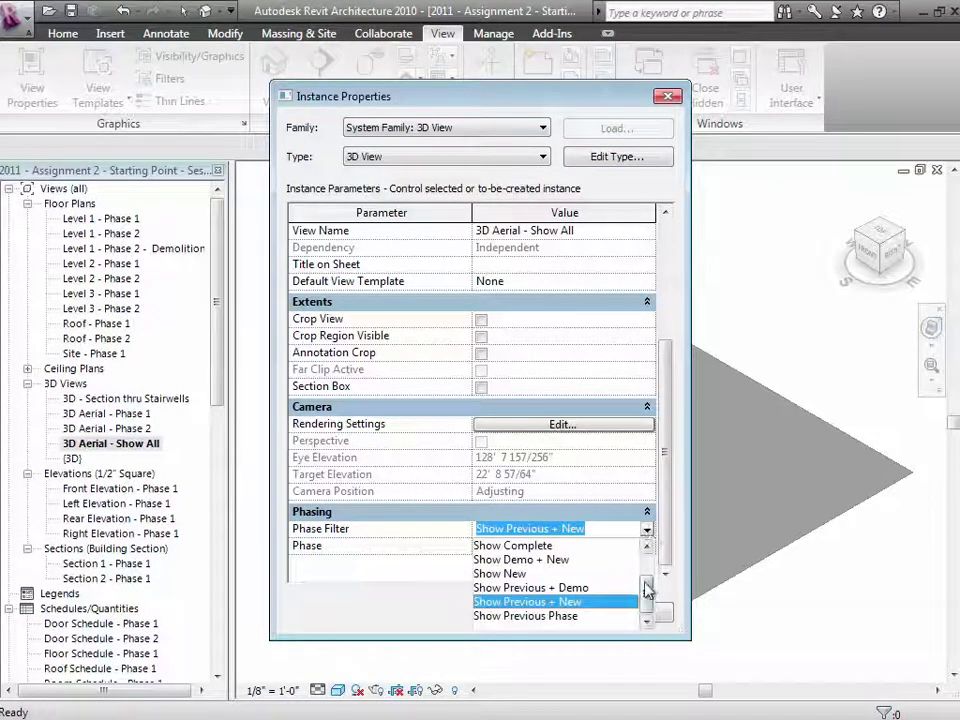
click(647, 577)
drag(647, 573, 647, 566)
click(508, 579)
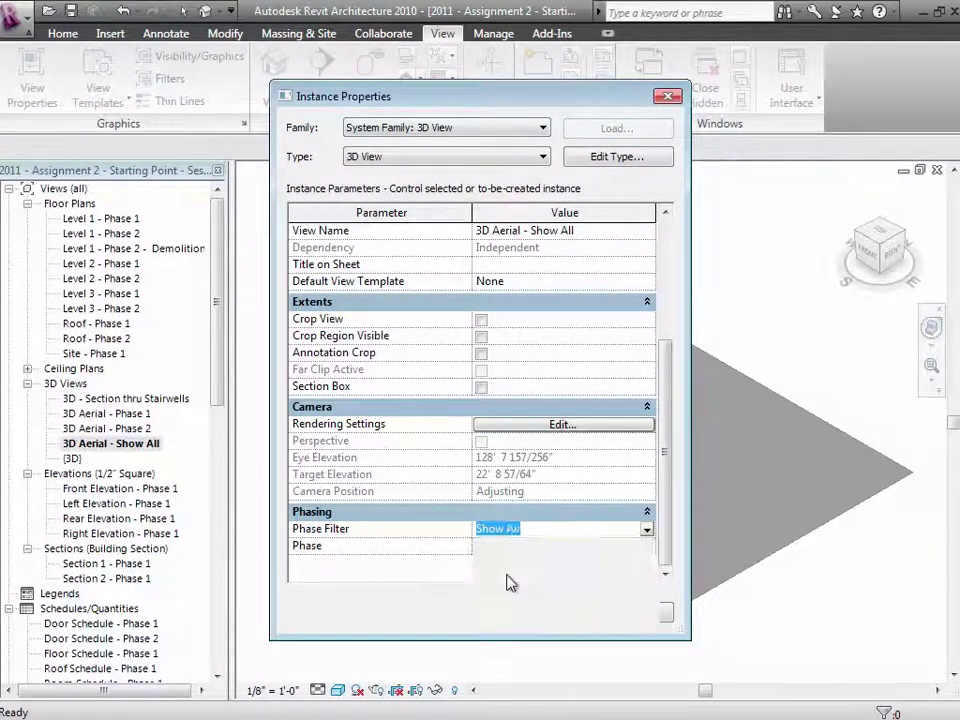
click(535, 613)
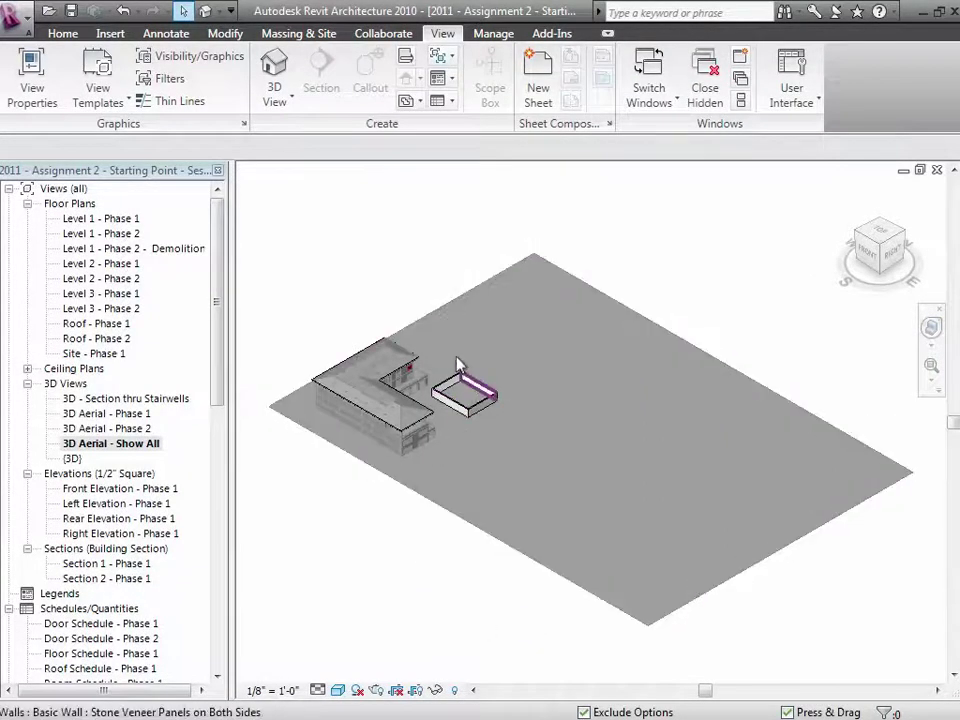
- Reopen View Properties to verify the Show All phase filter
click(40, 92)
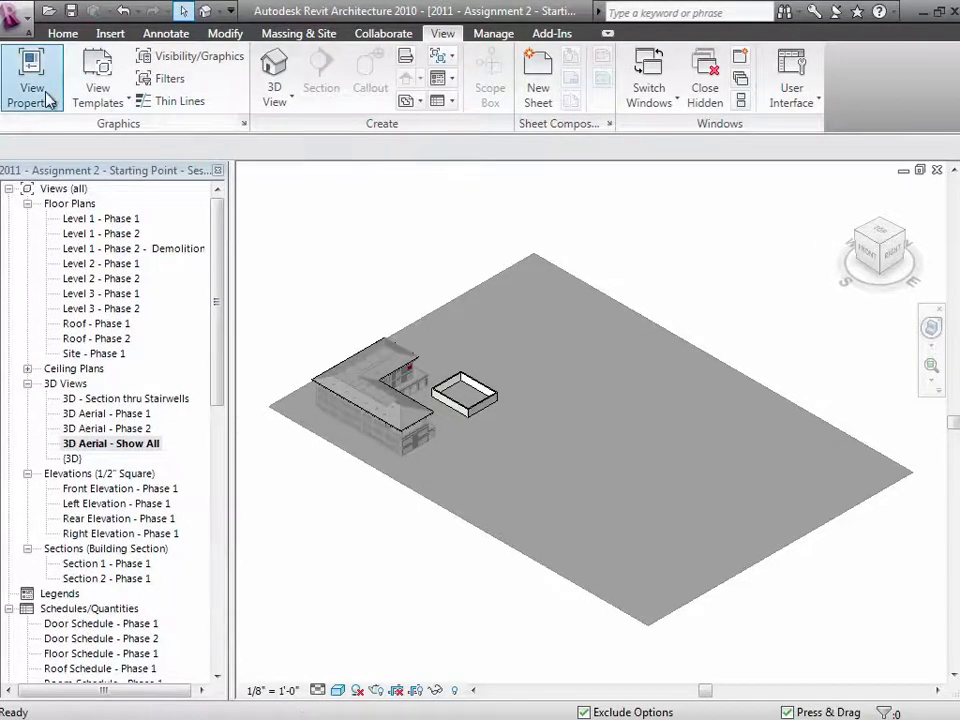
drag(666, 446, 667, 565)
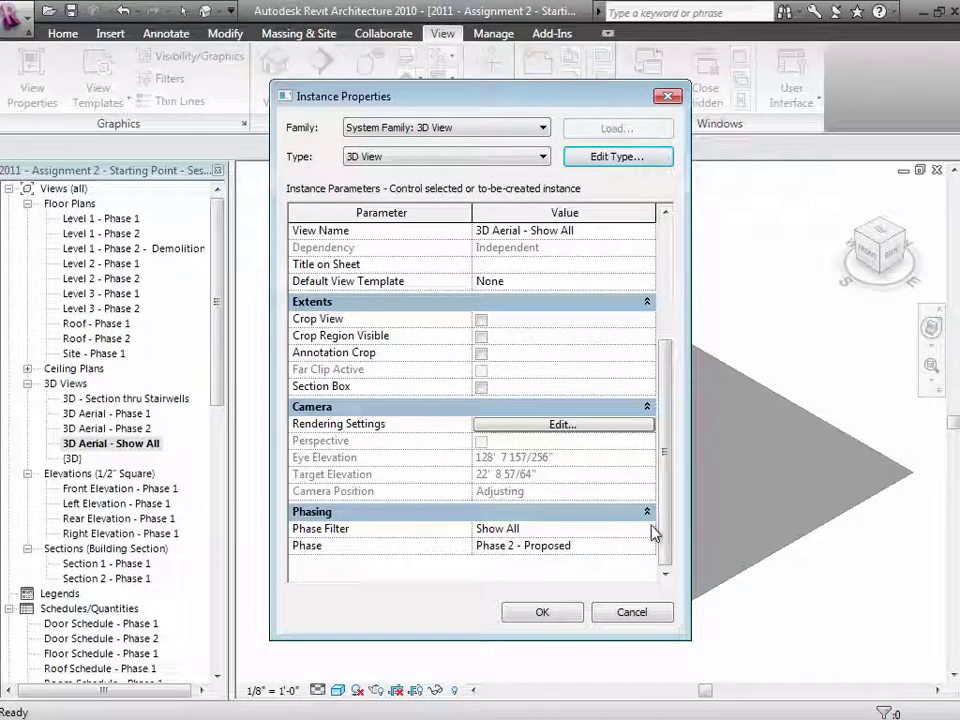
click(558, 612)
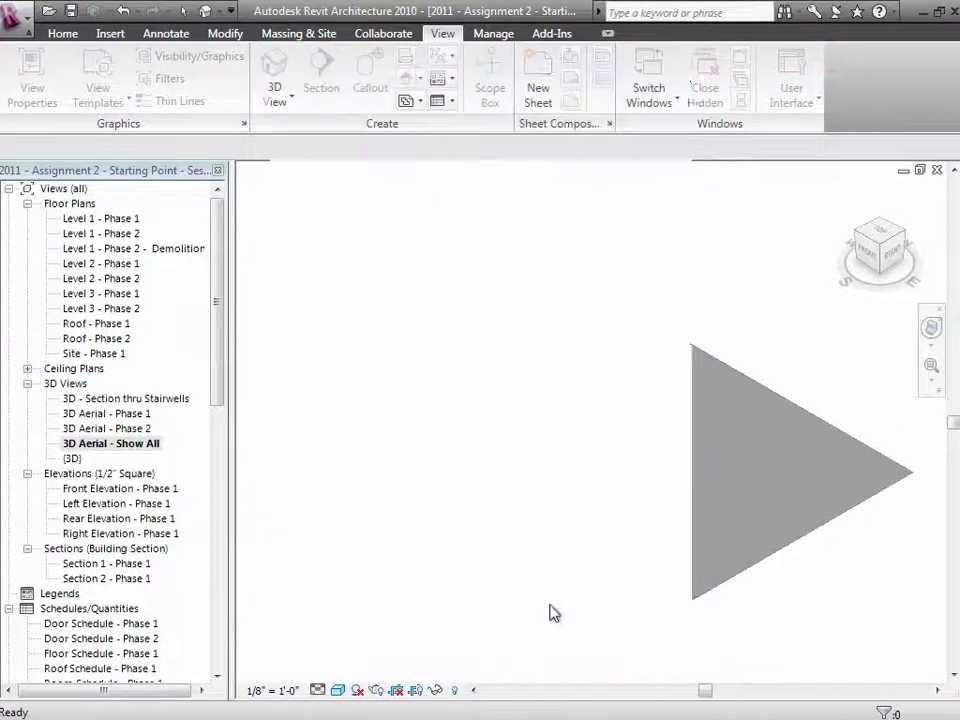